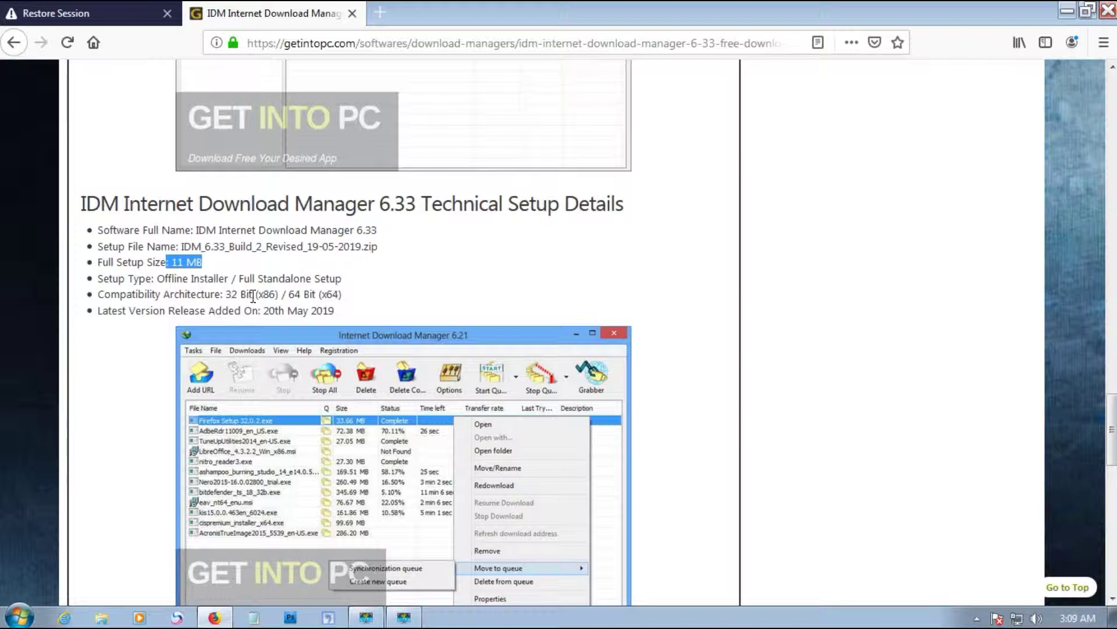
# Examine the IDM 6.33 compatibility architecture for 32 Bit (x86) and 64 Bit (x64), and find the download section
pyautogui.moveTo(224, 294); pyautogui.dragTo(283, 294)
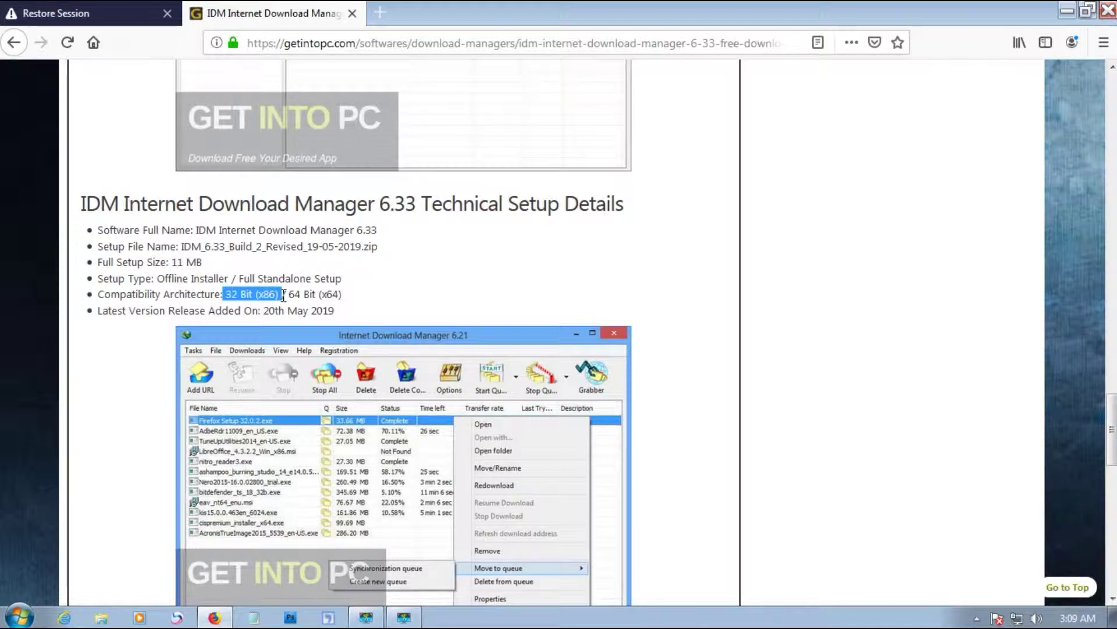
pyautogui.click(288, 294)
pyautogui.moveTo(288, 294); pyautogui.dragTo(340, 294)
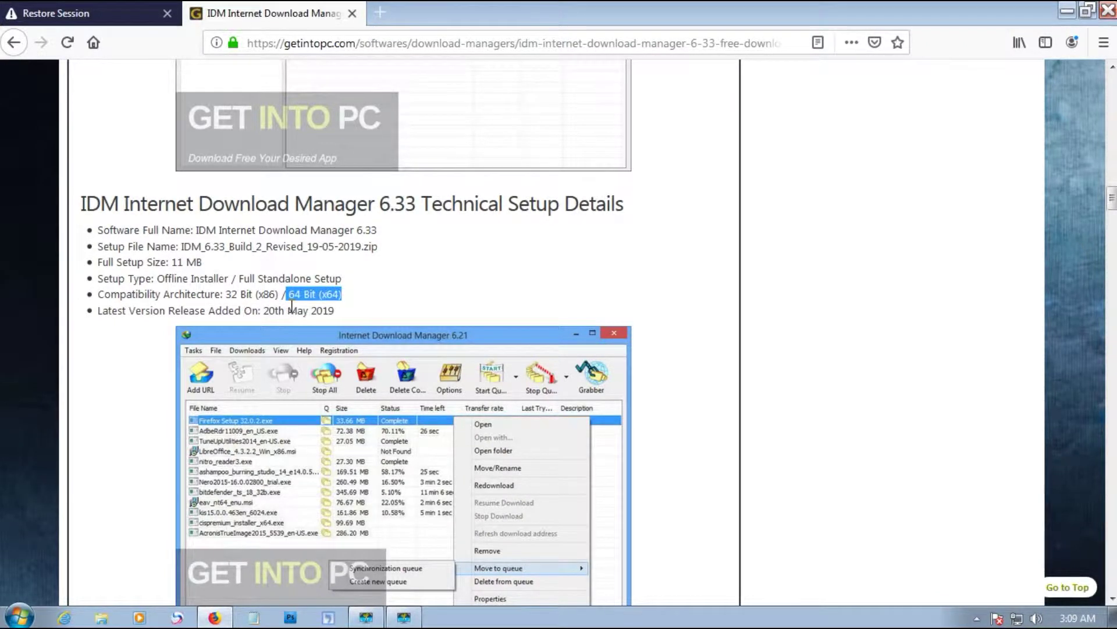
pyautogui.scroll(-6, 342, 350)
pyautogui.scroll(-3, 342, 349)
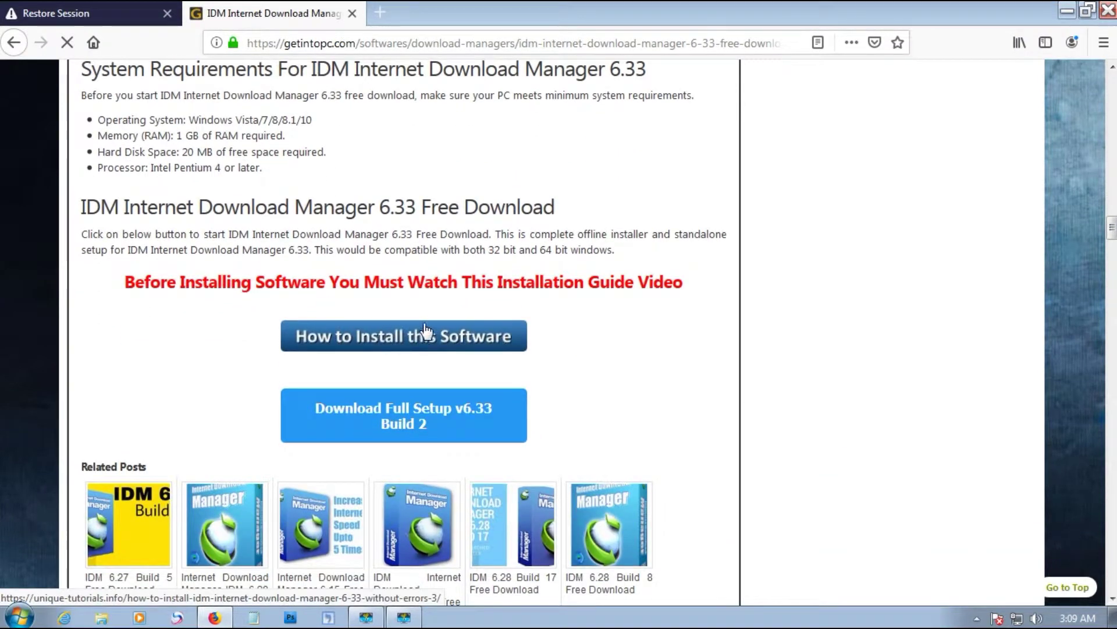
# Open the Full Setup v6.33 Build 2 download page and close its tab
pyautogui.click(376, 423)
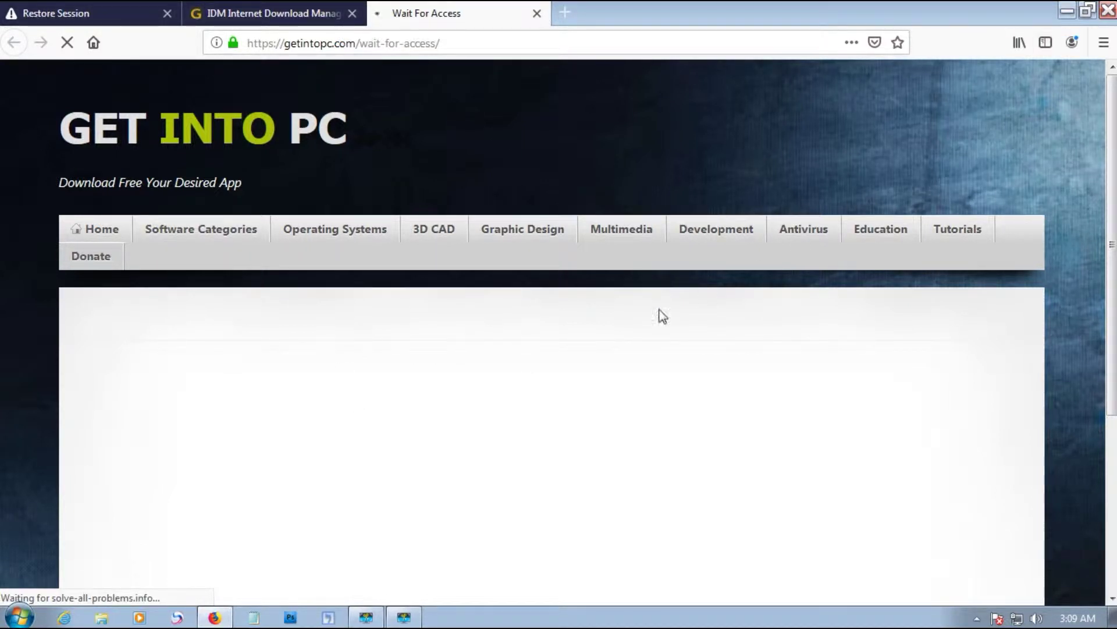
pyautogui.scroll(-3, 462, 361)
pyautogui.scroll(3, 461, 360)
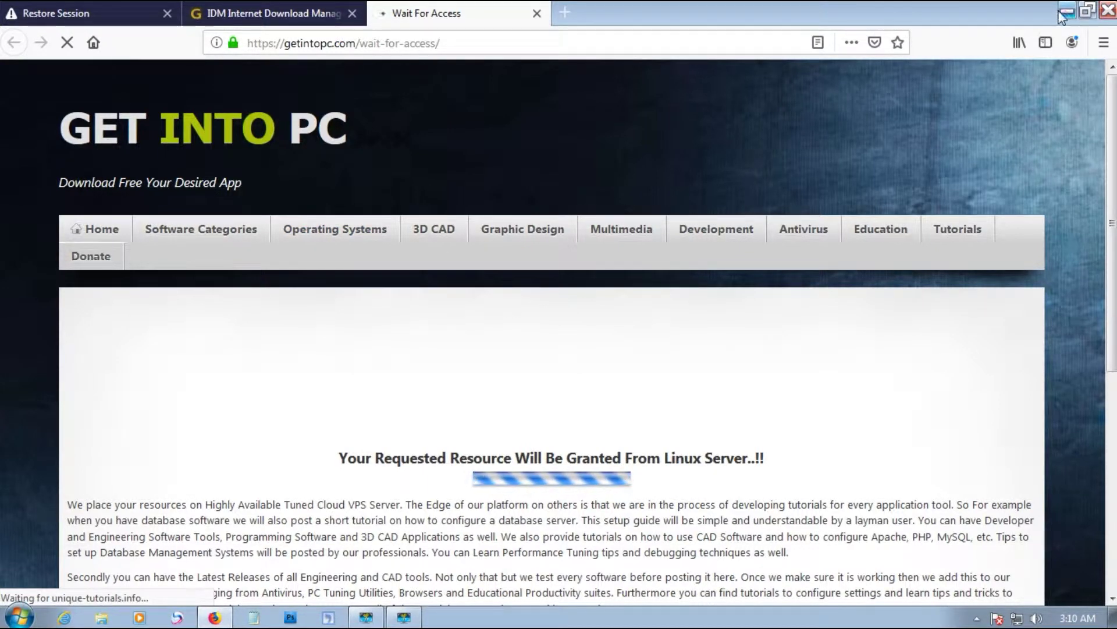
pyautogui.click(537, 13)
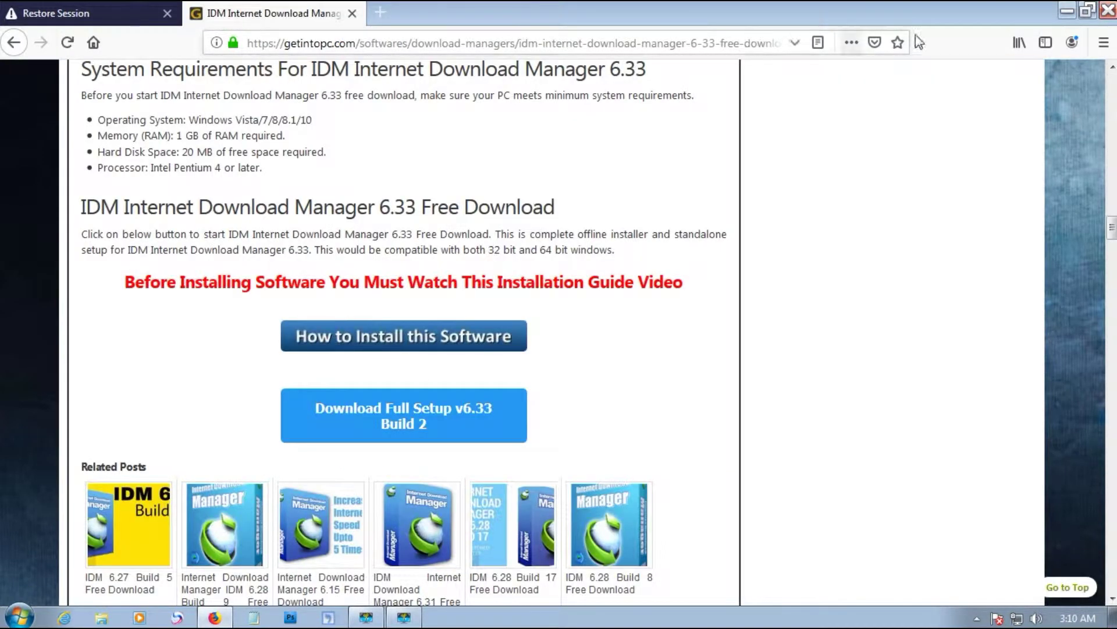
# Switch to the desktop, move the idm folder to an empty area, and open it in a maximized window
pyautogui.click(1067, 11)
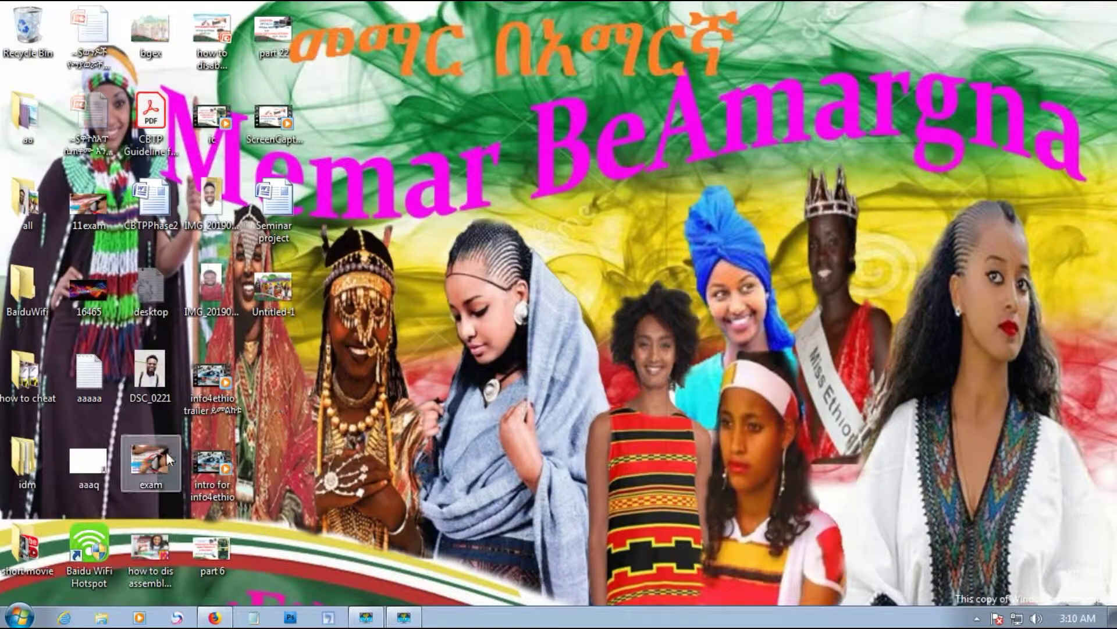
pyautogui.moveTo(23, 466); pyautogui.dragTo(706, 333)
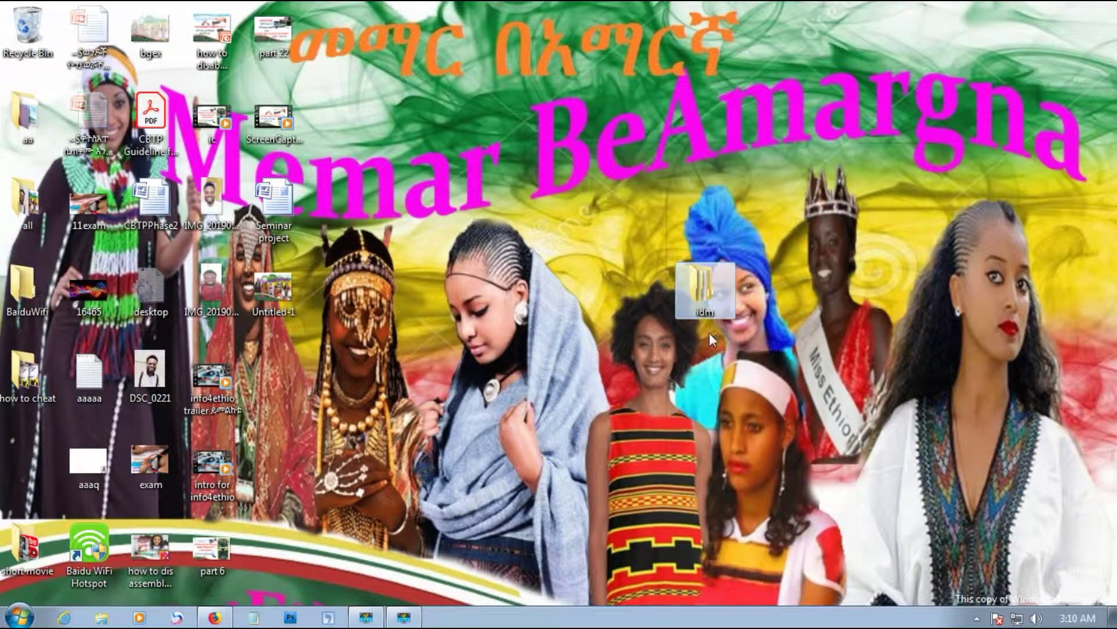
pyautogui.doubleClick(697, 293)
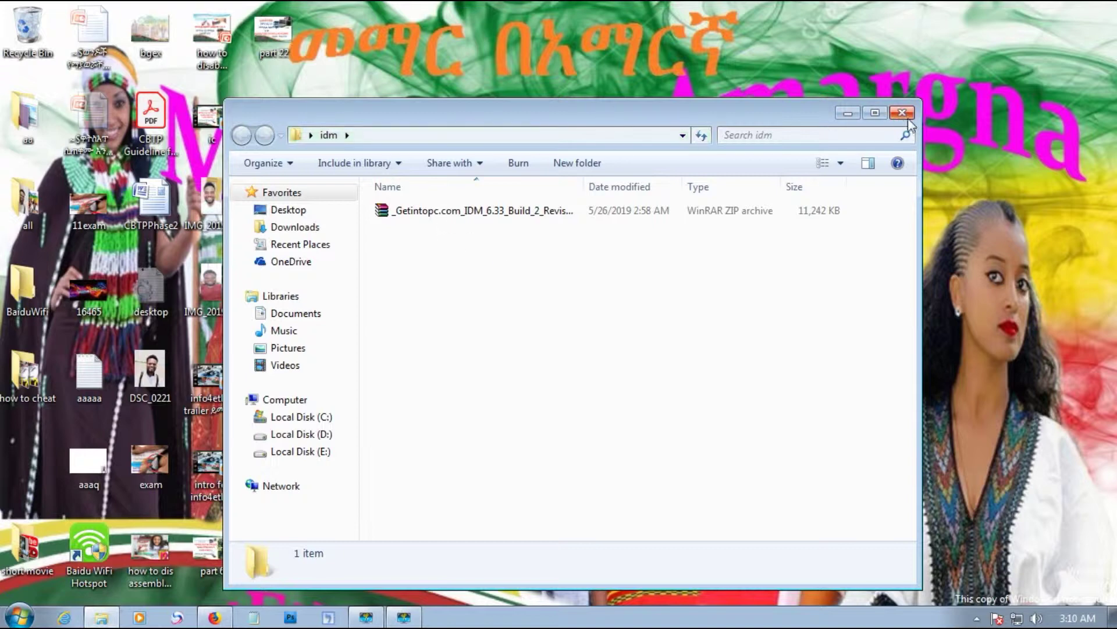
pyautogui.click(875, 113)
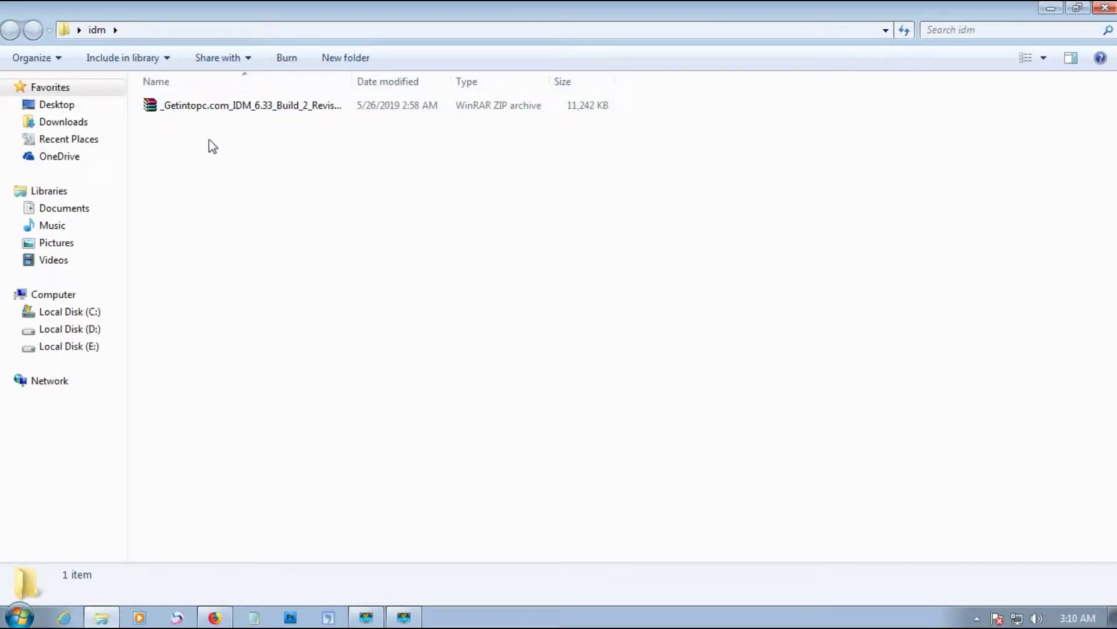
# Extract the Getintopc IDM_6.33_Build_2 ZIP archive directly into the idm folder
pyautogui.click(195, 111)
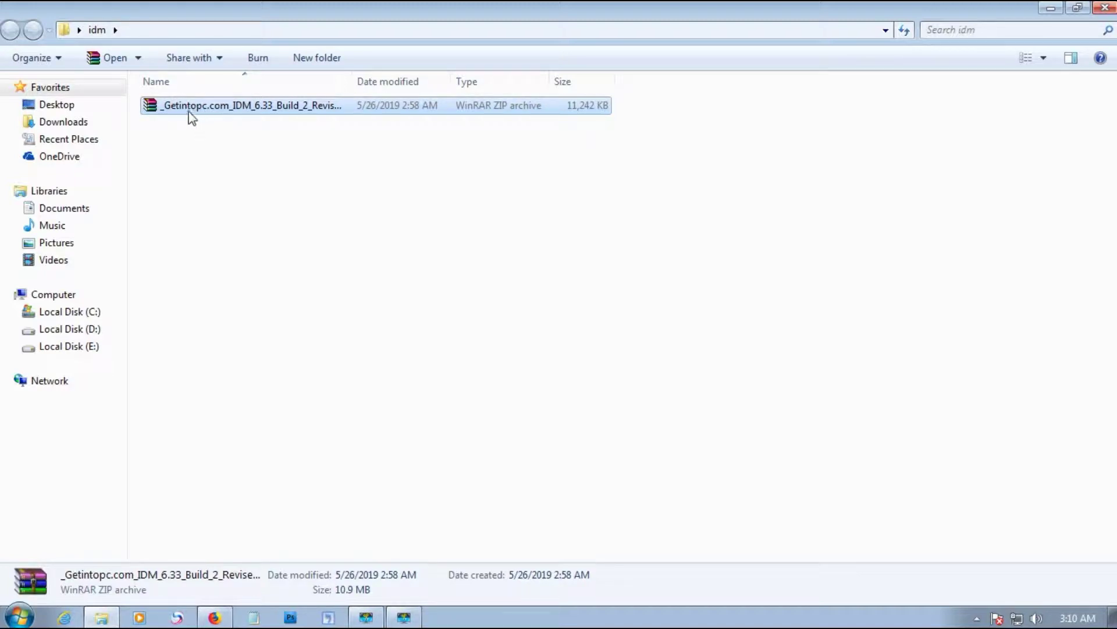
pyautogui.rightClick(194, 110)
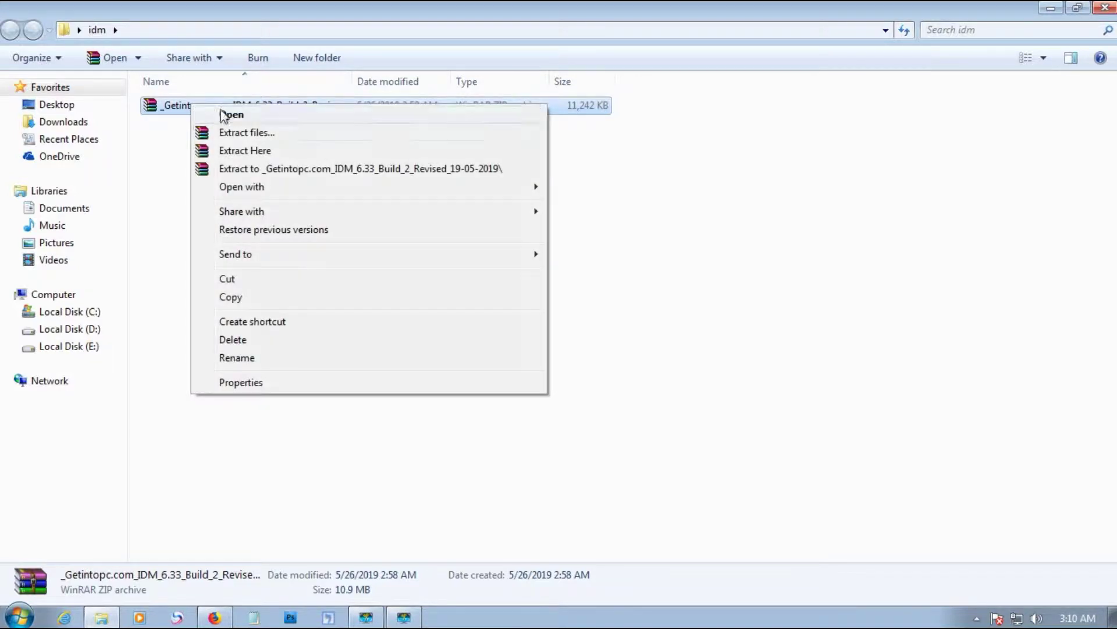
pyautogui.click(256, 153)
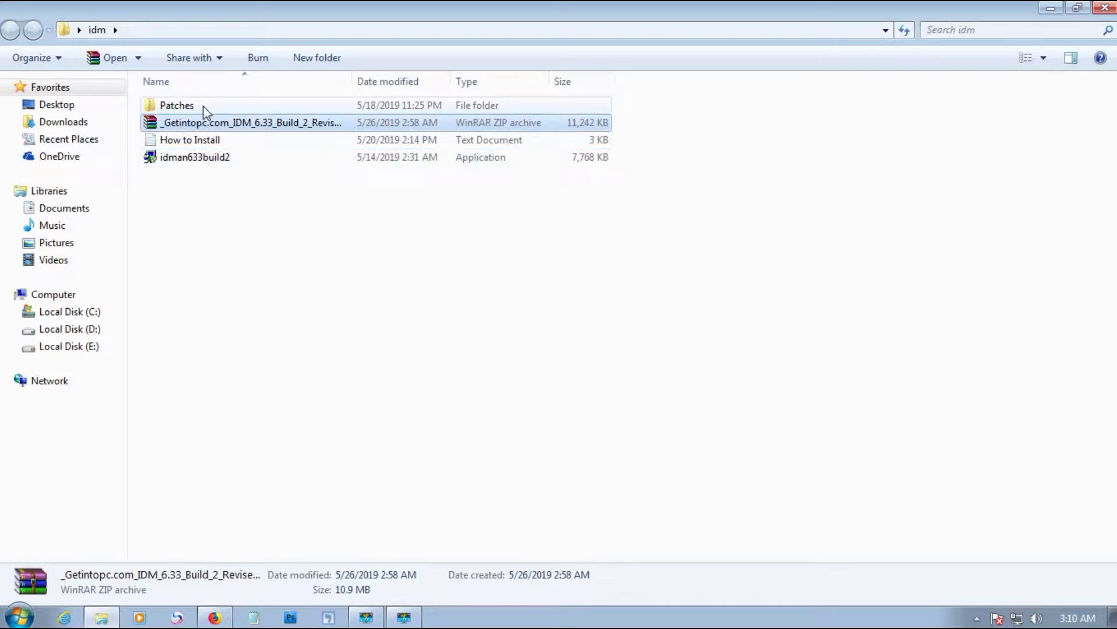
# Read the file password line and installation instructions in the How to Install text file, and close it
pyautogui.doubleClick(199, 144)
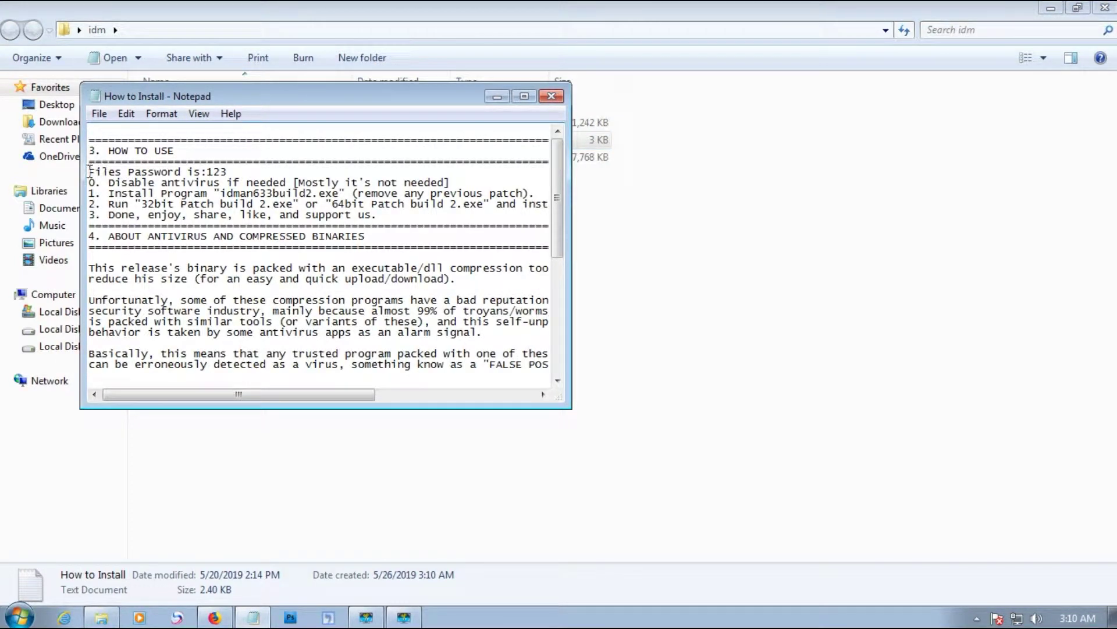
pyautogui.moveTo(231, 172); pyautogui.dragTo(209, 172)
pyautogui.moveTo(107, 194); pyautogui.dragTo(336, 192)
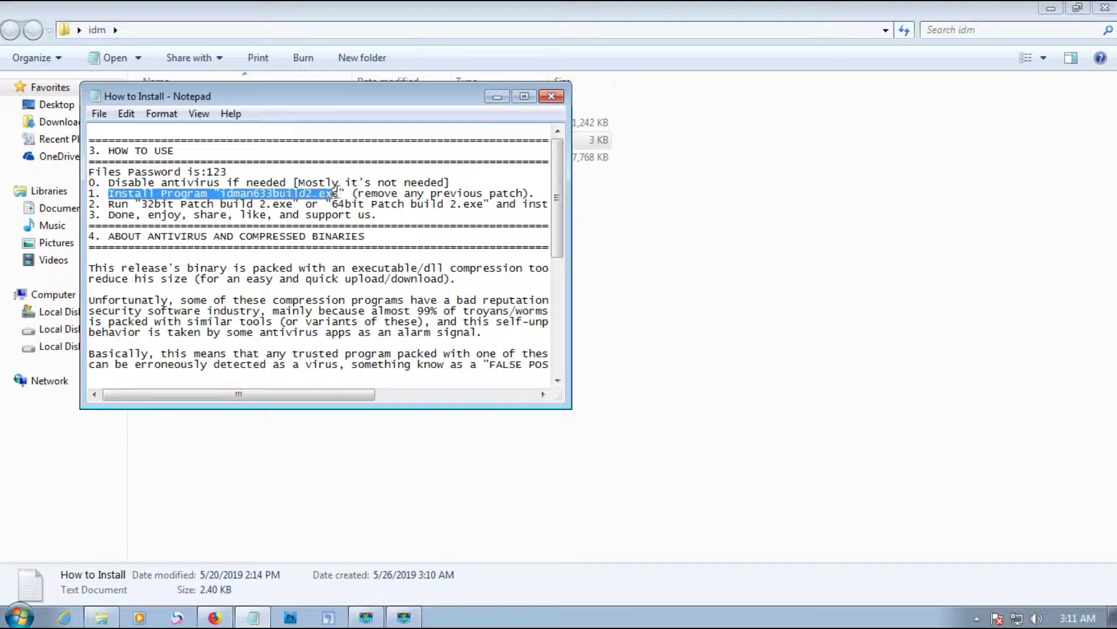
pyautogui.click(236, 194)
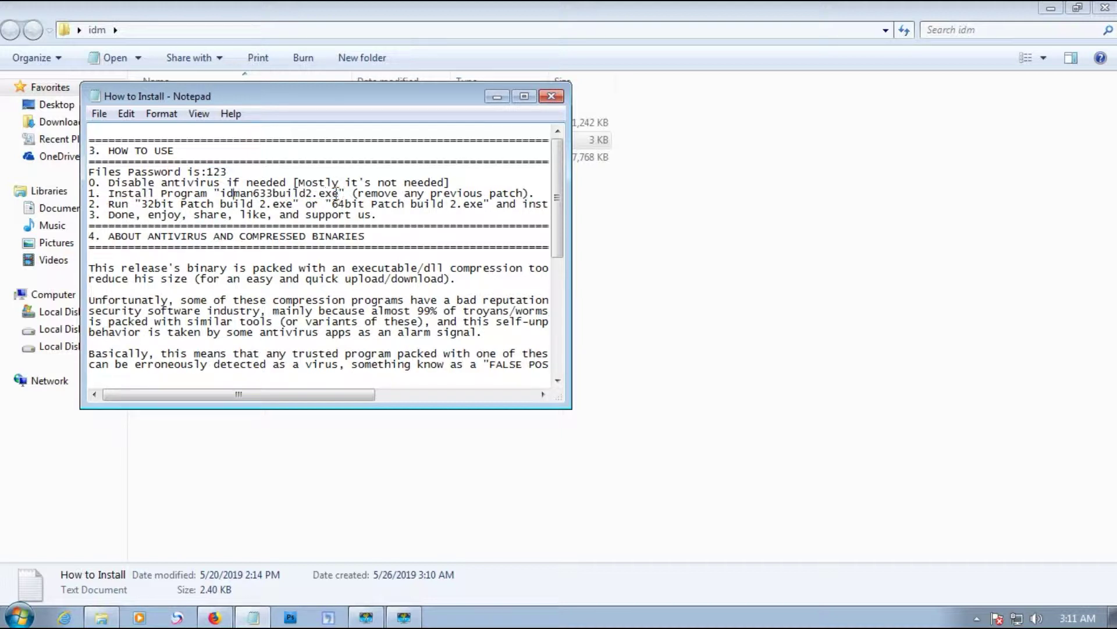
pyautogui.moveTo(347, 192); pyautogui.dragTo(315, 193)
pyautogui.moveTo(558, 229)
pyautogui.mouseDown()
pyautogui.moveTo(558, 349)
pyautogui.moveTo(565, 210)
pyautogui.mouseUp()
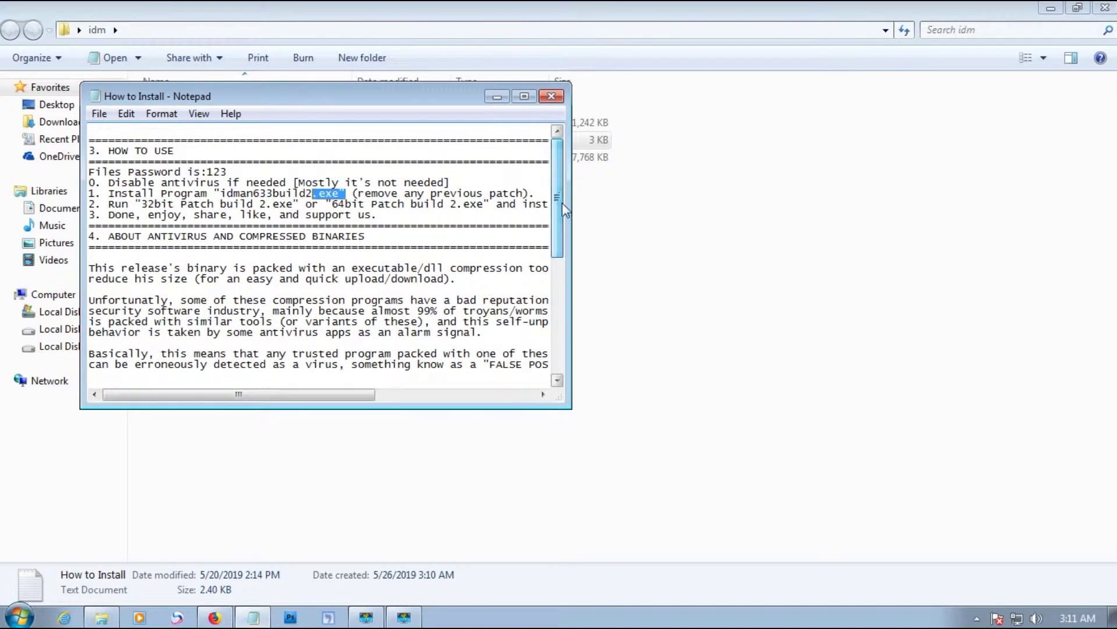
pyautogui.click(551, 96)
# Run the idman633build2 installer and accept the terms of the IDM license agreement
pyautogui.click(181, 160)
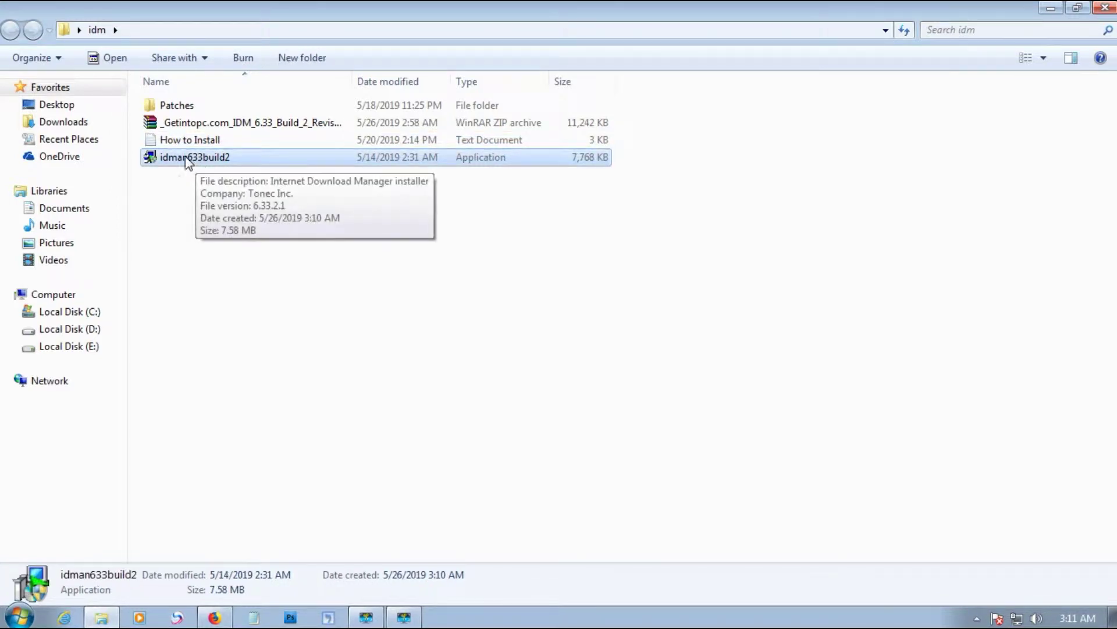
pyautogui.doubleClick(223, 164)
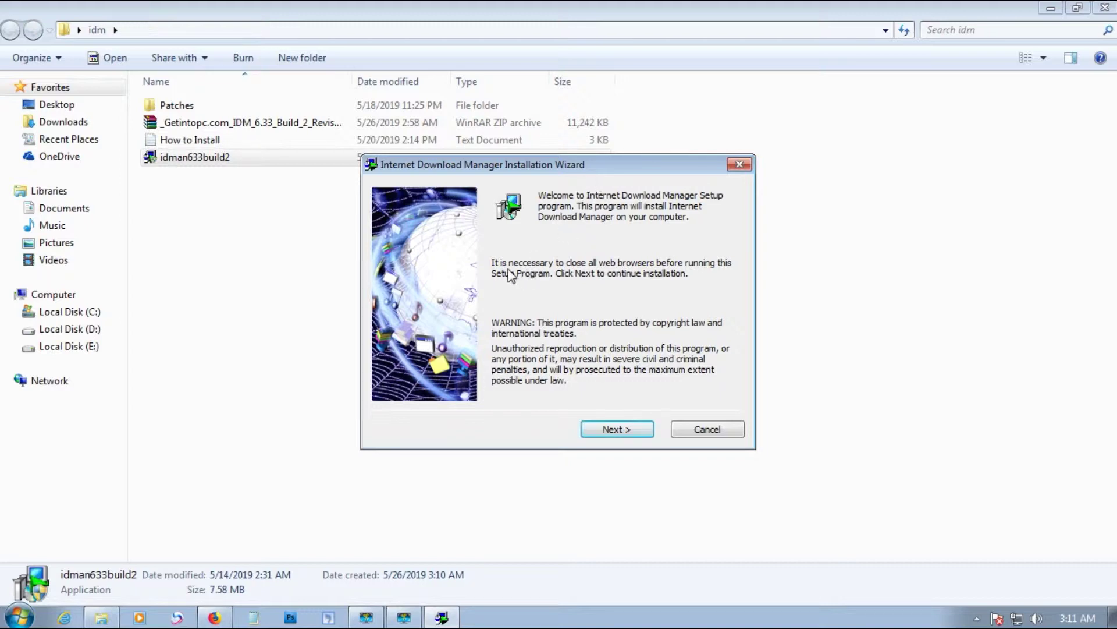
pyautogui.click(617, 430)
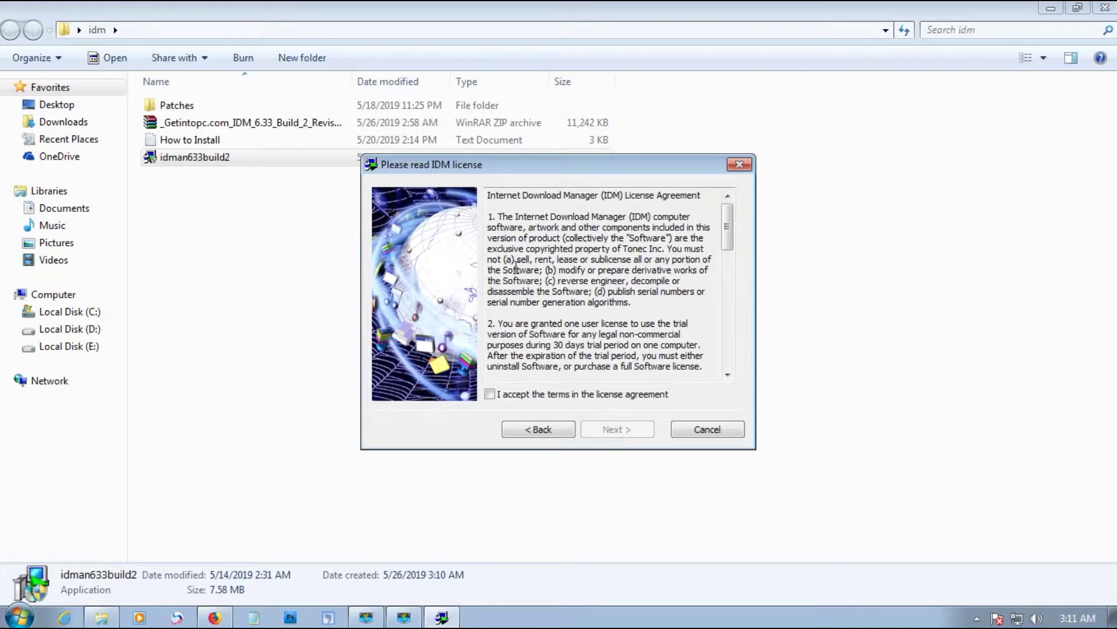
pyautogui.moveTo(727, 229)
pyautogui.mouseDown()
pyautogui.moveTo(729, 346)
pyautogui.moveTo(728, 222)
pyautogui.mouseUp()
pyautogui.click(489, 394)
pyautogui.click(623, 431)
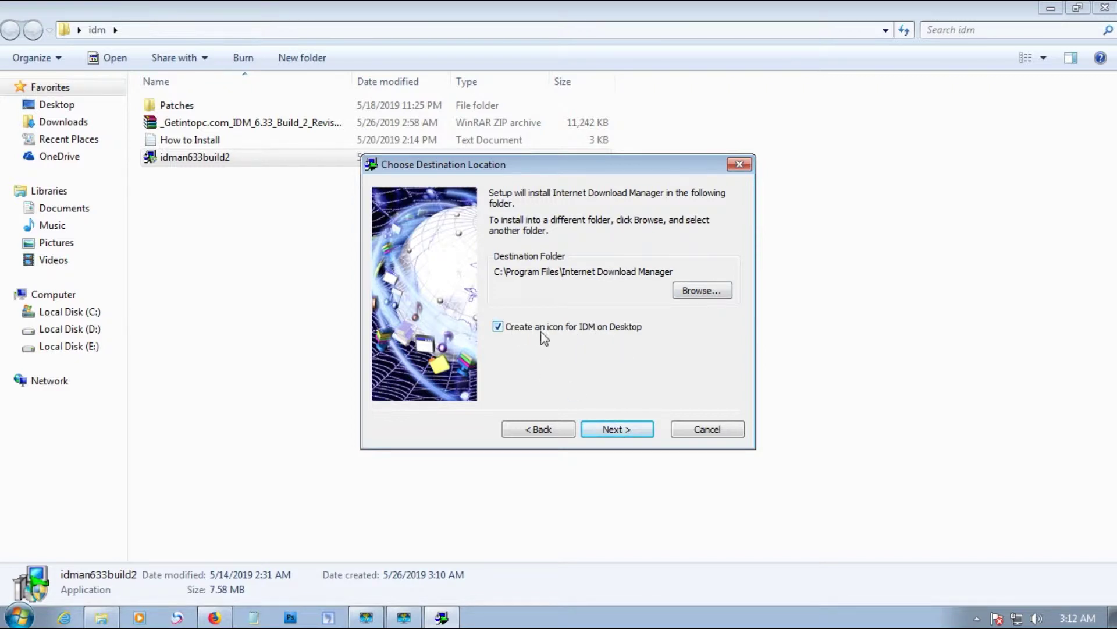
# Install Internet Download Manager in the default folder with a desktop icon, finish the wizard, and acknowledge the Firefox integration notice
pyautogui.click(513, 329)
pyautogui.click(499, 327)
pyautogui.click(618, 429)
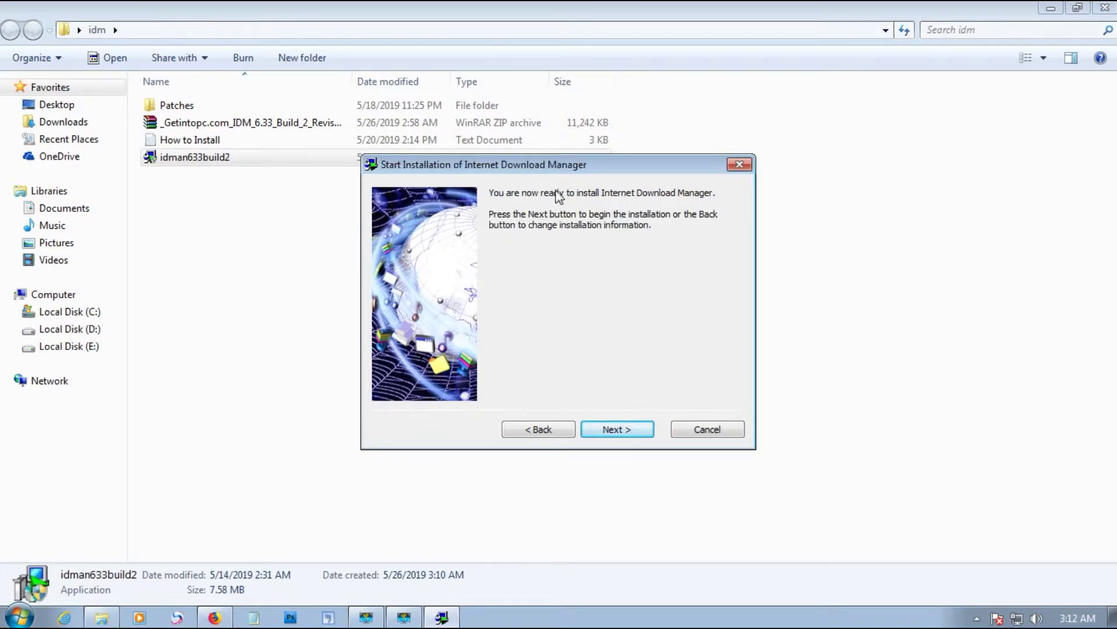
pyautogui.click(632, 430)
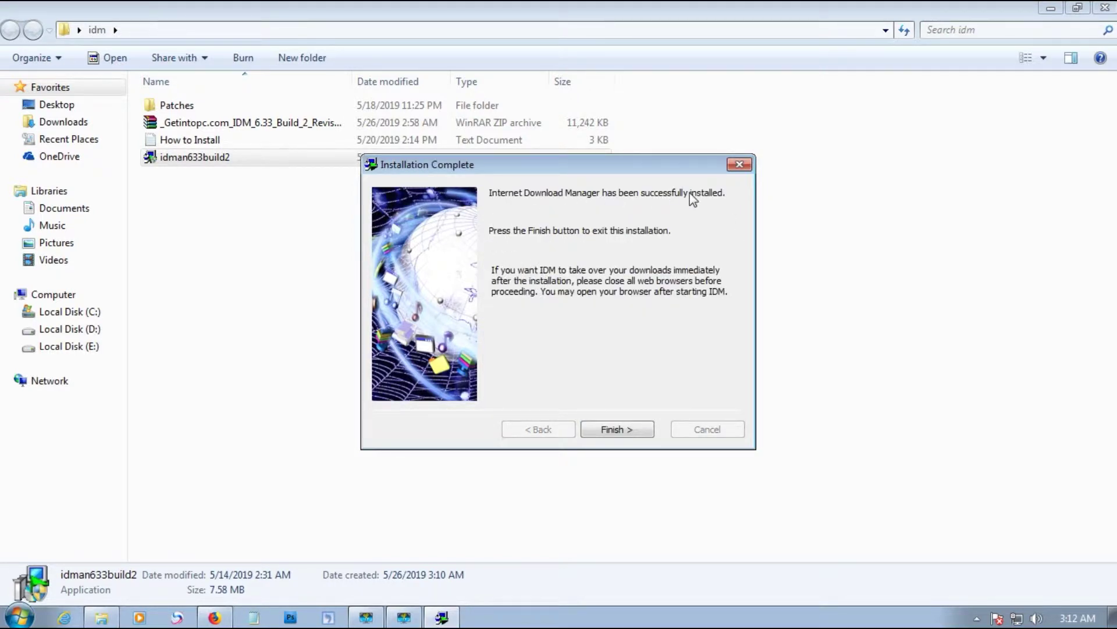
pyautogui.click(624, 436)
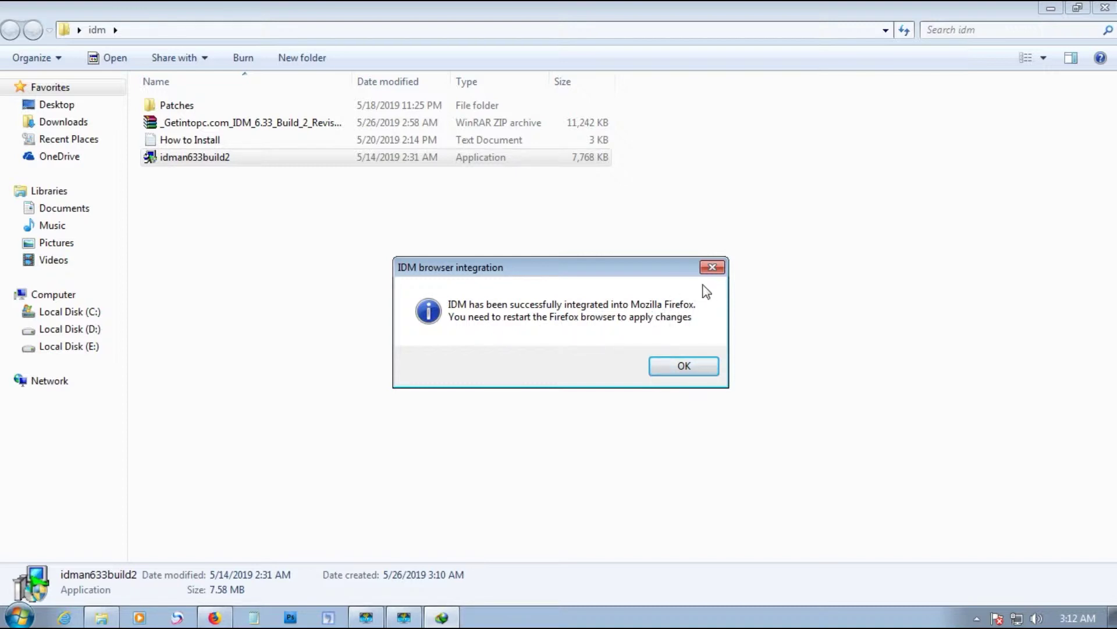
pyautogui.click(685, 366)
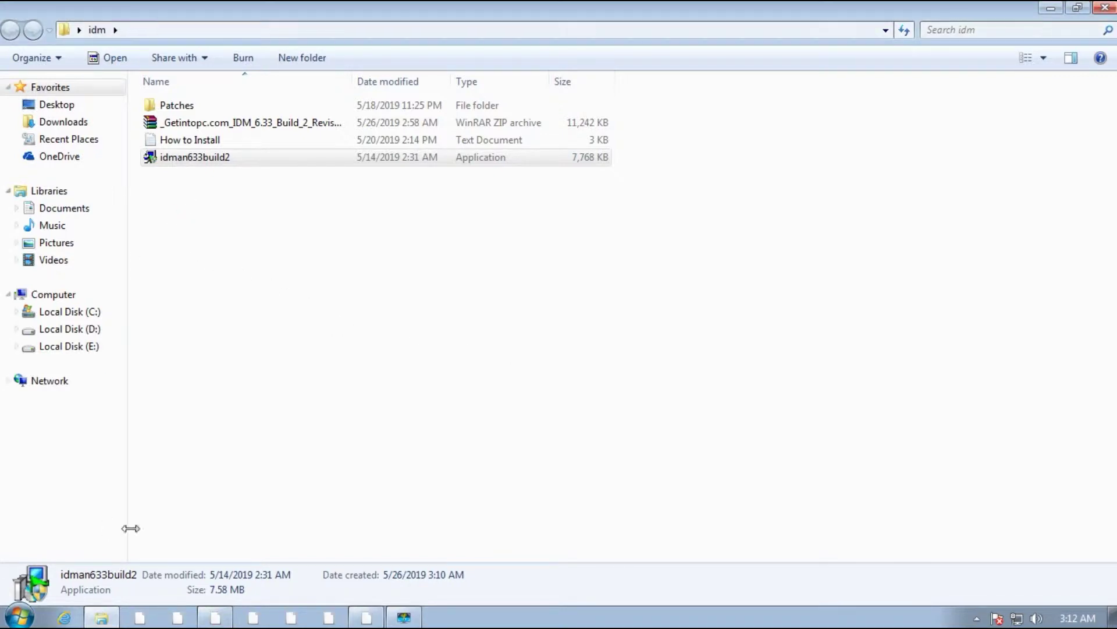
# Minimize the idm folder window, dismiss the serial number warning, and close the empty registration form
pyautogui.click(1050, 10)
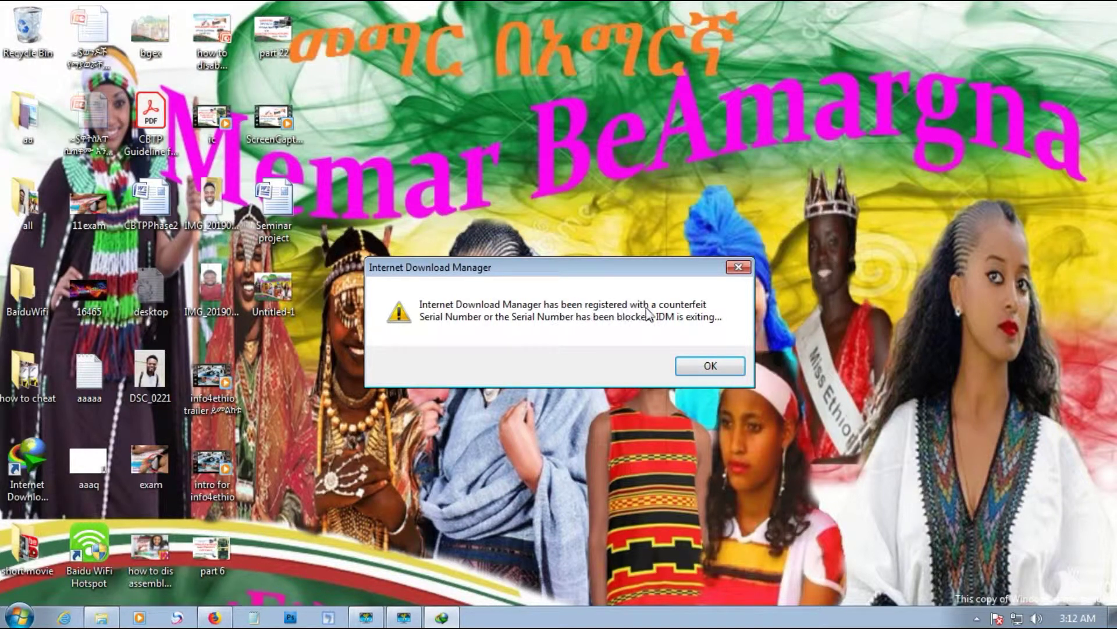
pyautogui.click(738, 269)
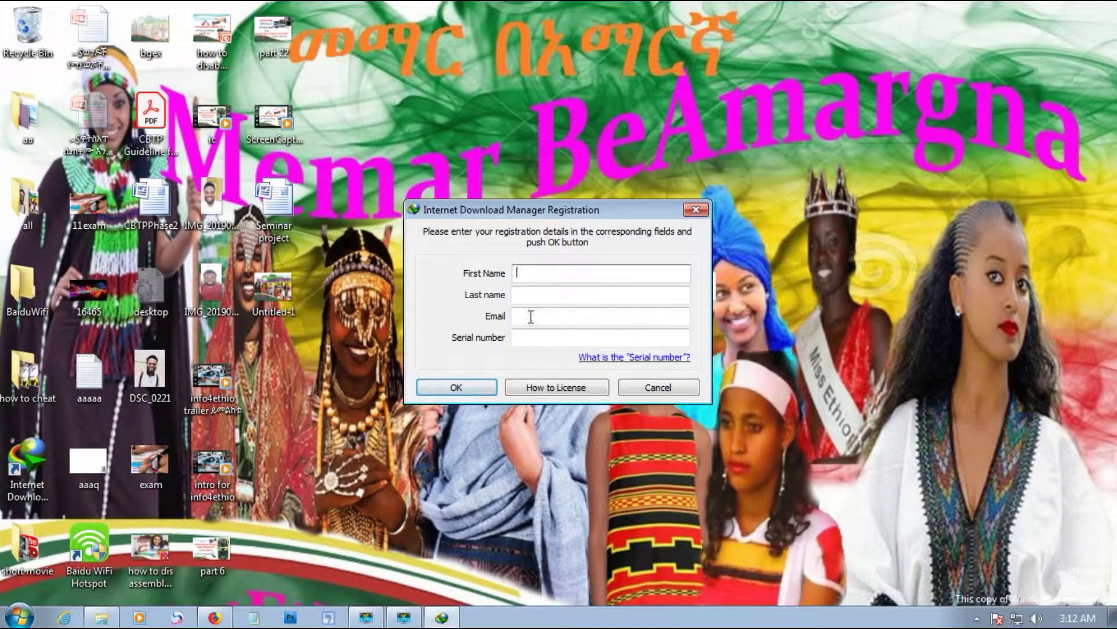
pyautogui.click(522, 297)
pyautogui.click(696, 210)
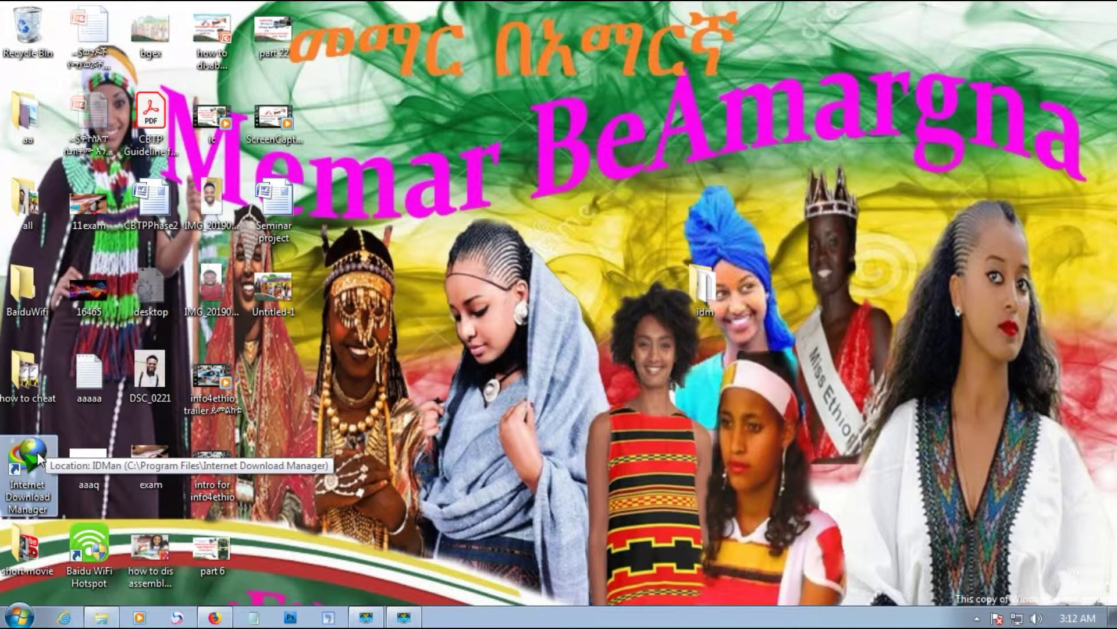
# Launch Internet Download Manager from the desktop to check its registration, and close the warning and registration form
pyautogui.doubleClick(37, 451)
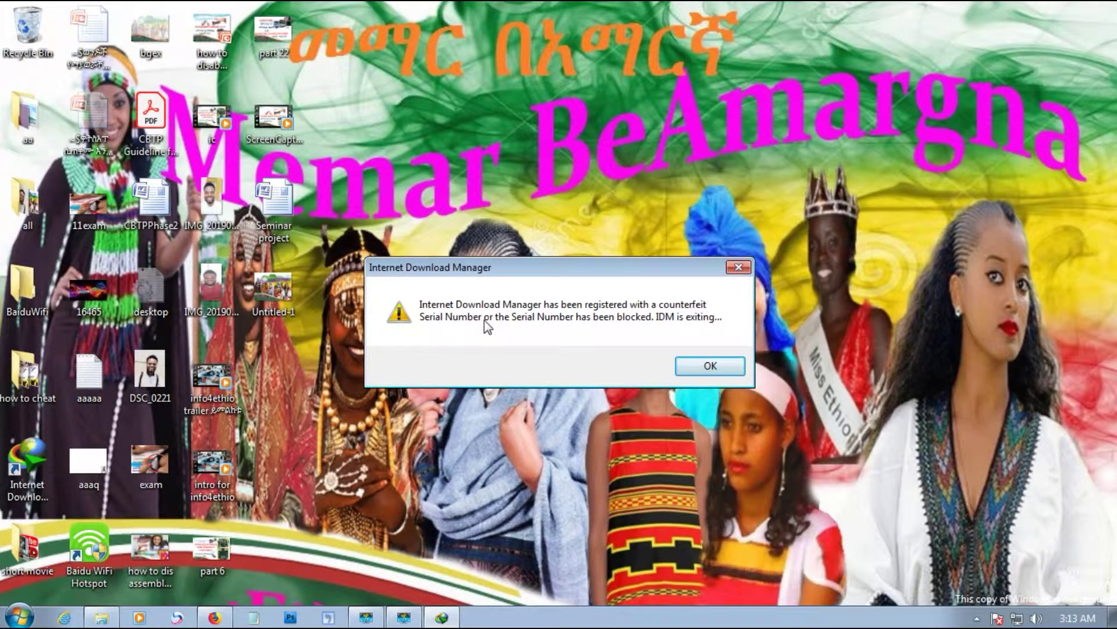
pyautogui.click(710, 366)
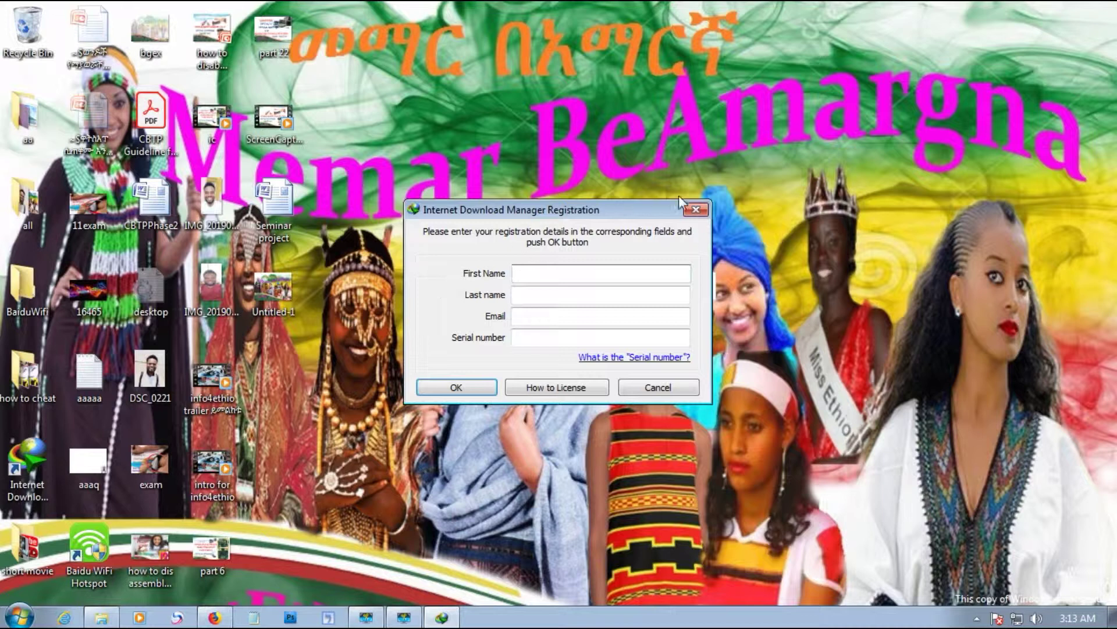
pyautogui.click(696, 210)
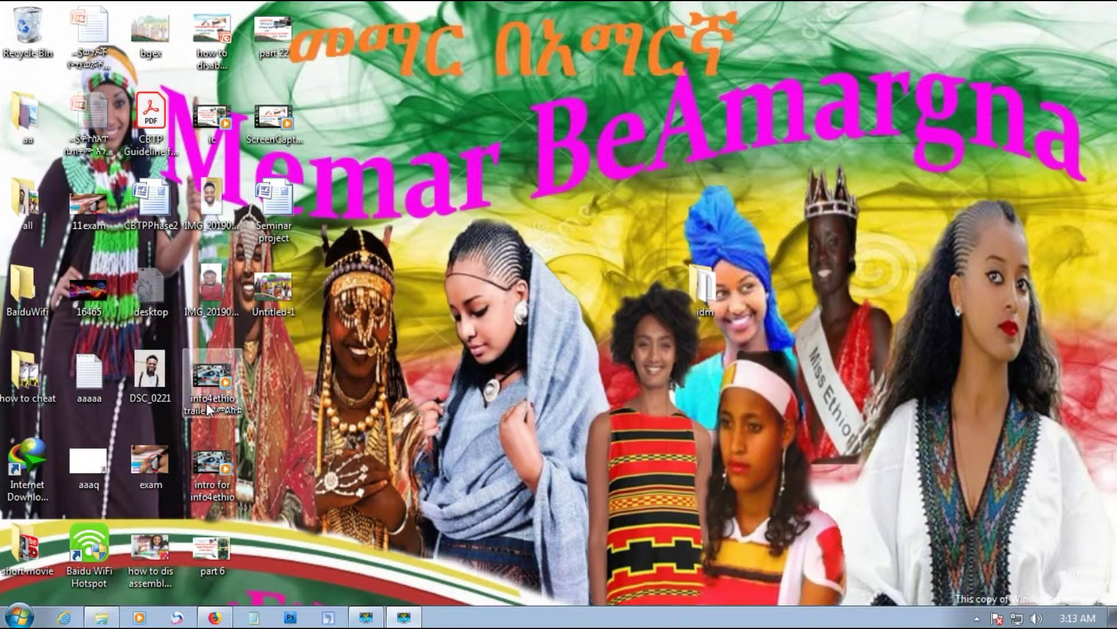
# Open the Patches subfolder of the desktop's idm folder and look over the 32bit and 64bit Patch build 2 archives
pyautogui.doubleClick(704, 288)
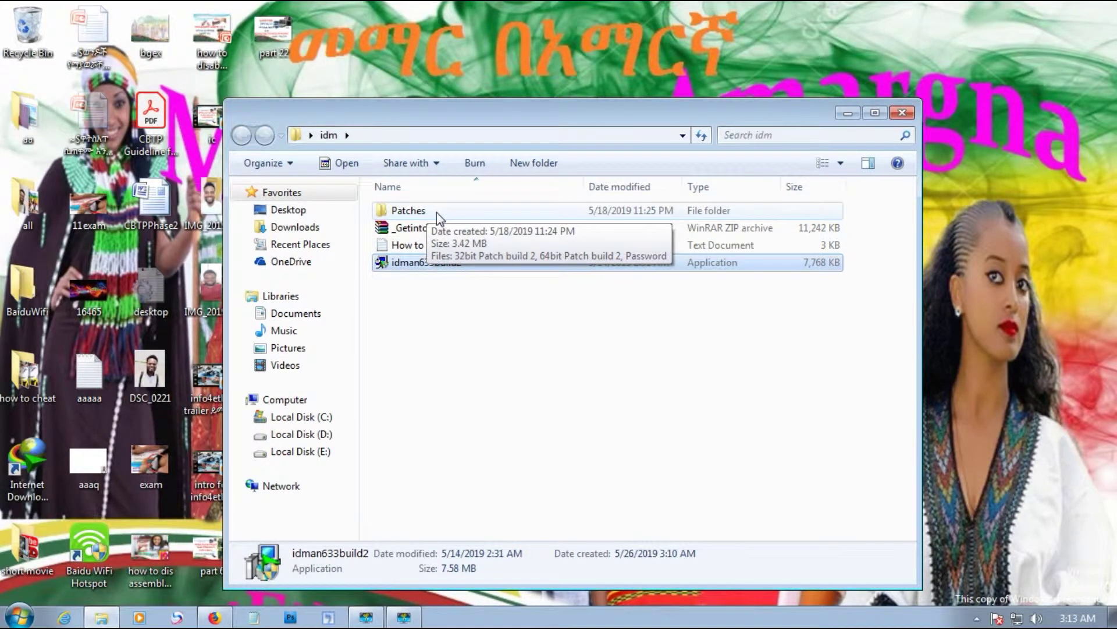
pyautogui.doubleClick(437, 211)
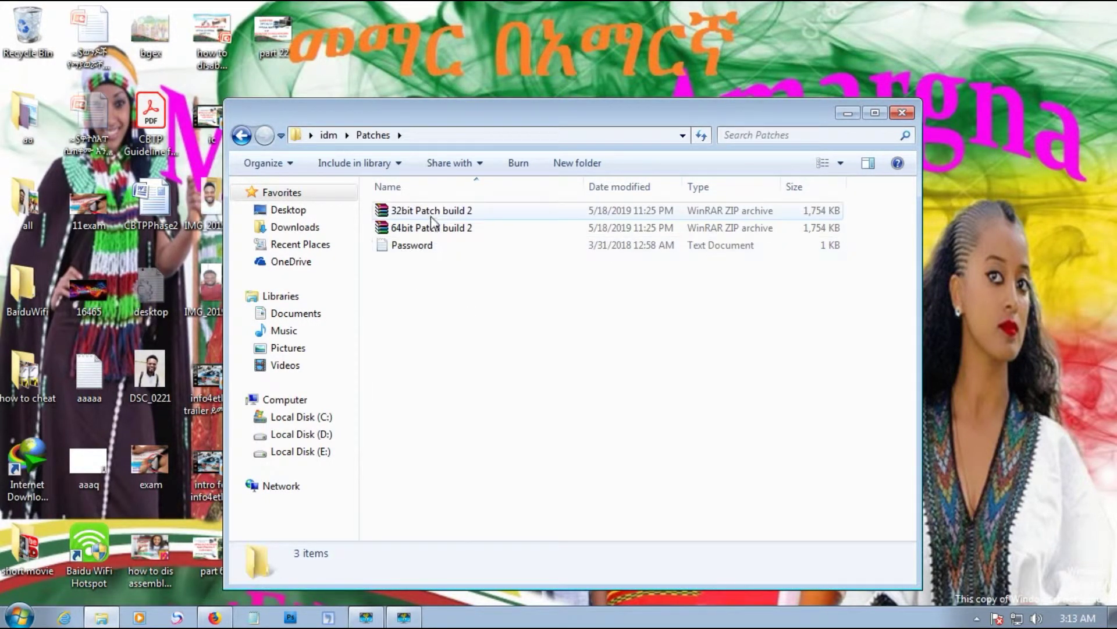
pyautogui.click(430, 226)
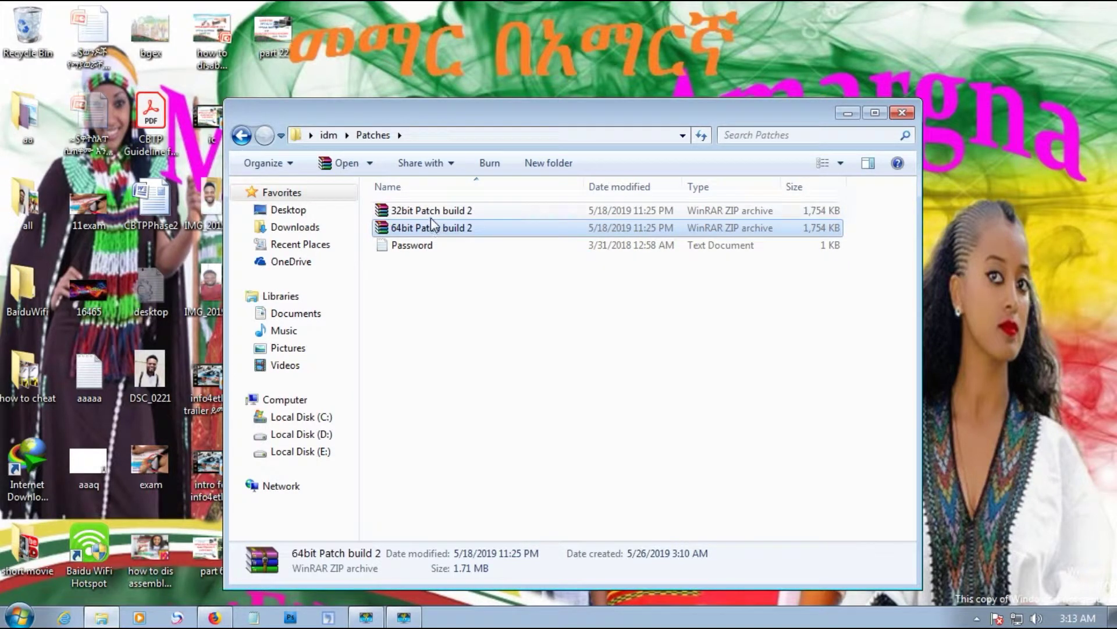
pyautogui.rightClick(433, 227)
pyautogui.click(407, 213)
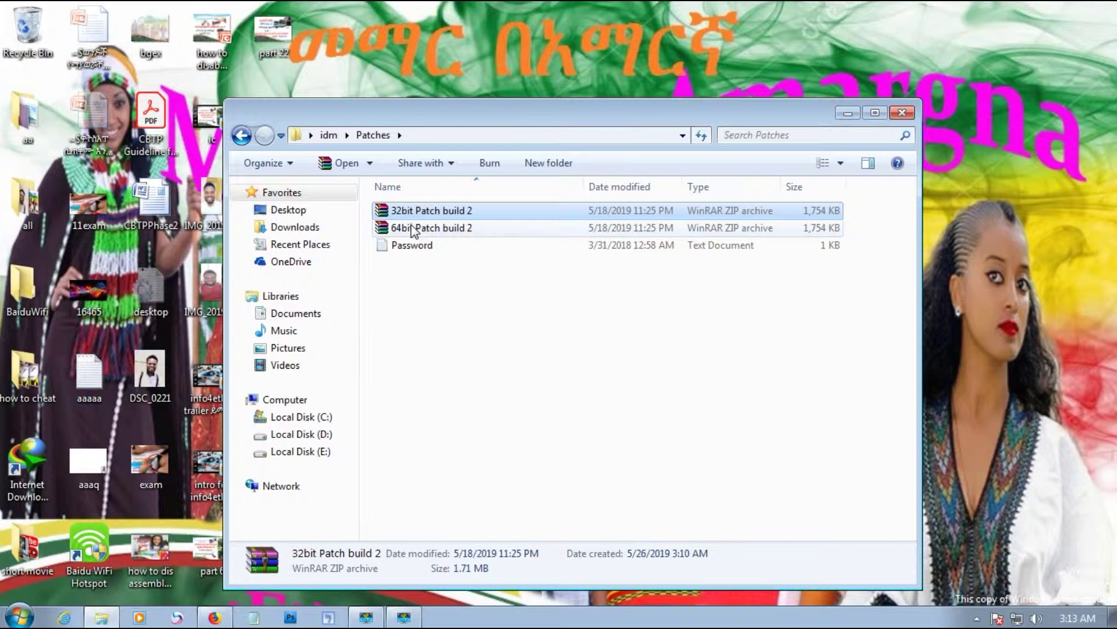
pyautogui.click(416, 228)
pyautogui.click(417, 211)
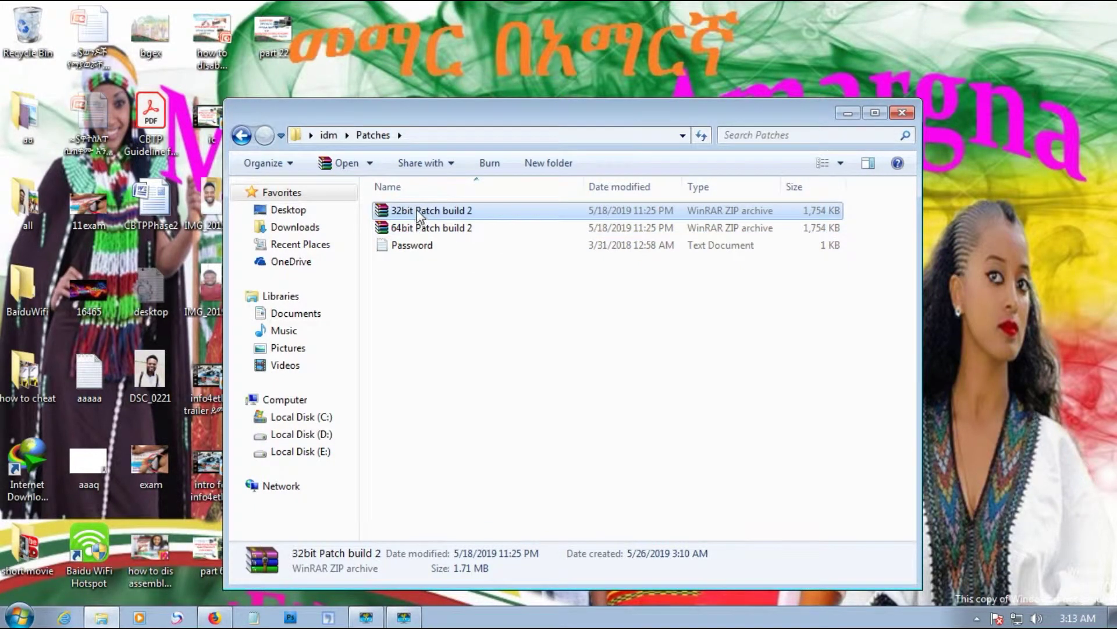
pyautogui.rightClick(417, 210)
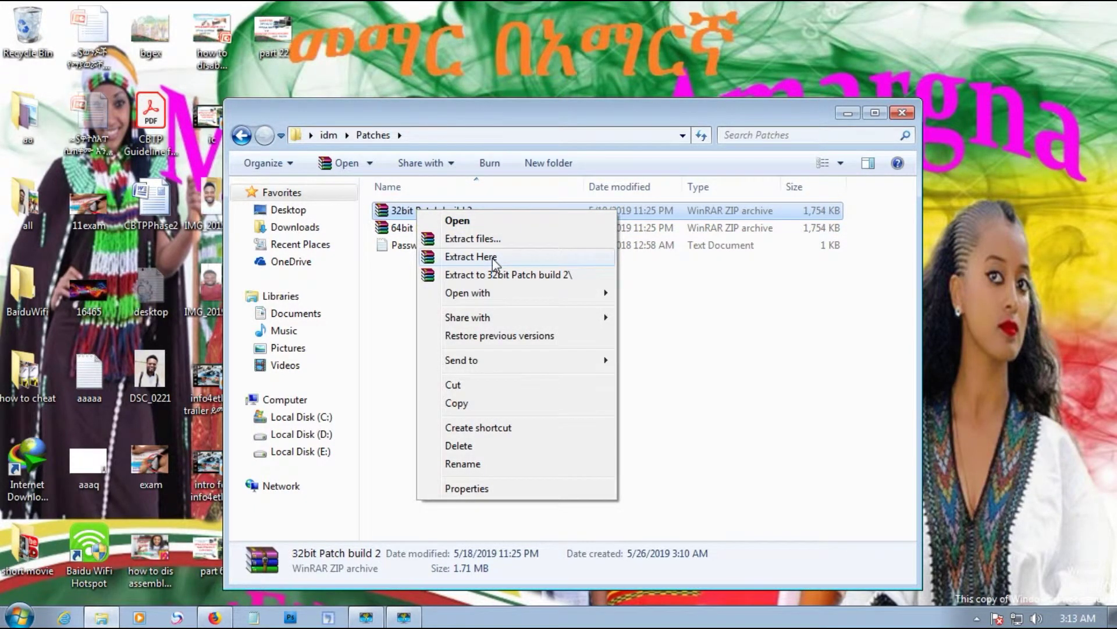
pyautogui.click(749, 354)
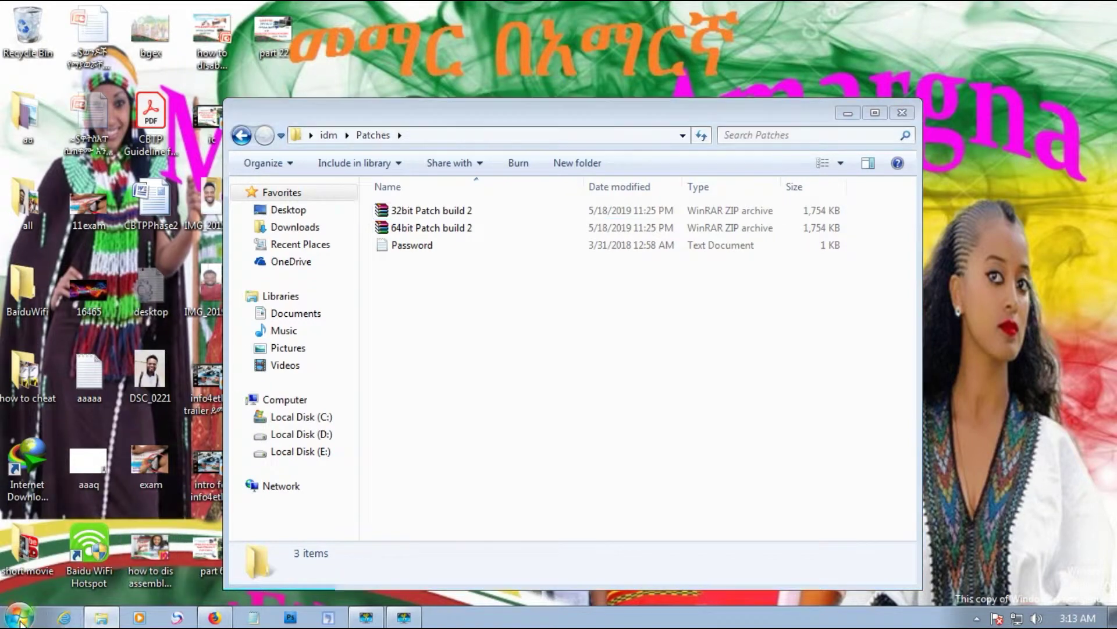
# Check the computer's system type in its system properties, and close the System window
pyautogui.click(19, 616)
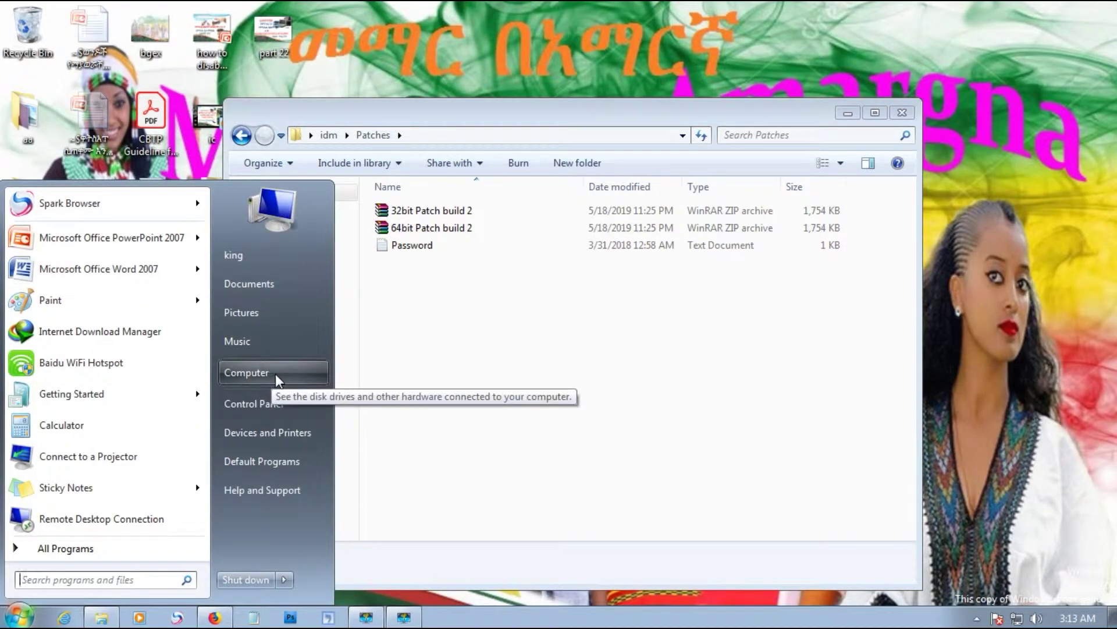
pyautogui.rightClick(293, 371)
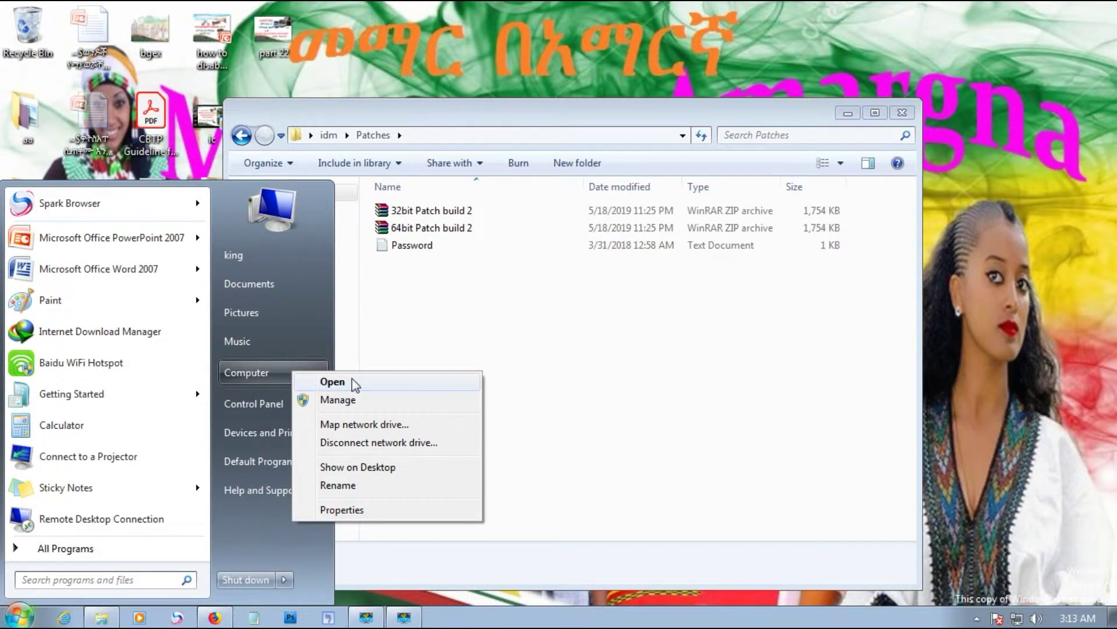
pyautogui.click(346, 509)
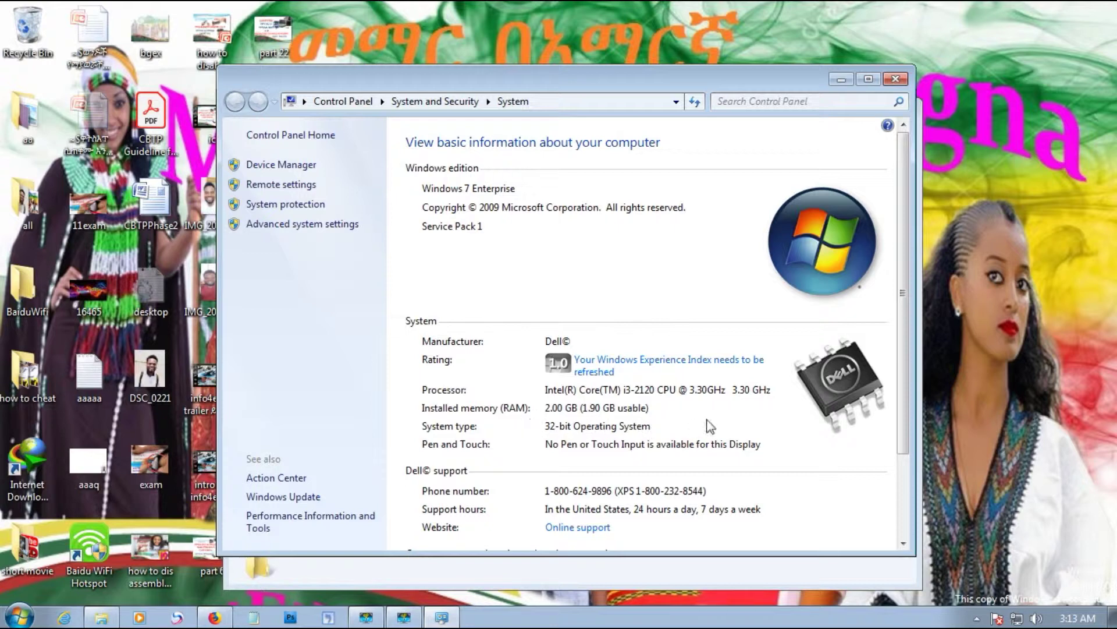
pyautogui.click(895, 79)
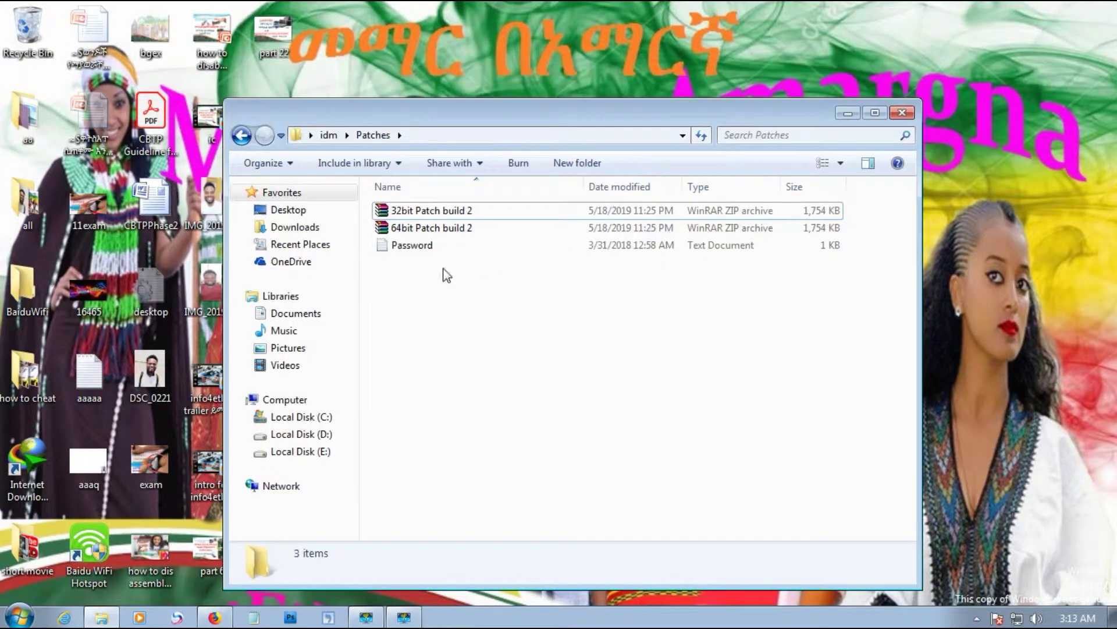
# Extract the 32bit Patch build 2 archive into the Patches folder and run the extracted application
pyautogui.rightClick(421, 212)
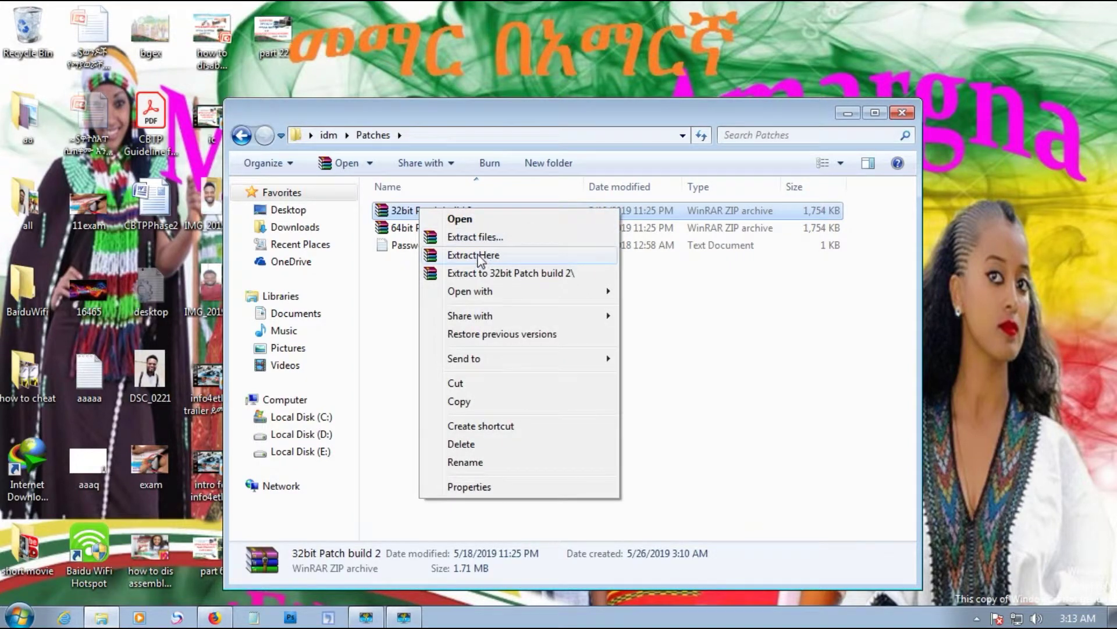
pyautogui.click(480, 266)
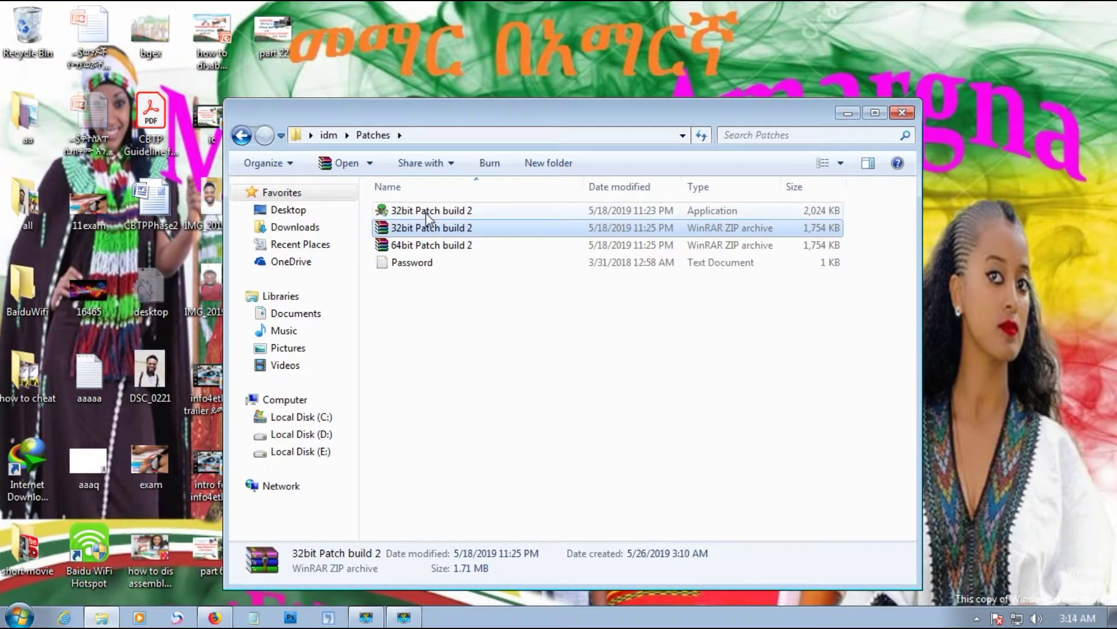
pyautogui.click(427, 210)
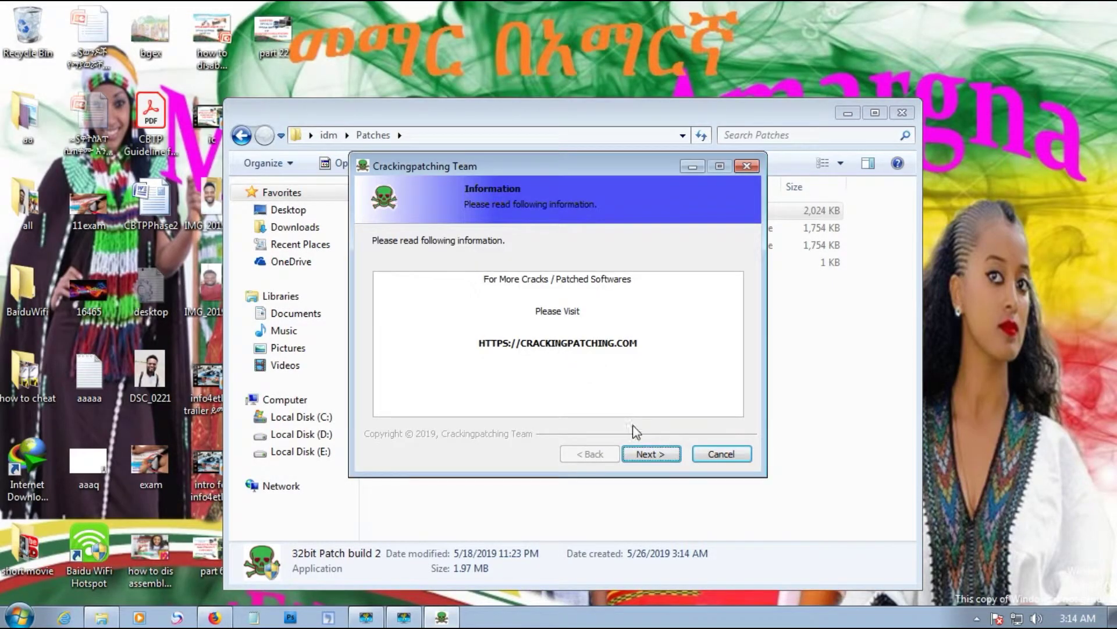
# Complete the IDM Patch 6.33 build 2 setup wizard, and minimize the browser window it opens
pyautogui.click(653, 459)
pyautogui.click(653, 454)
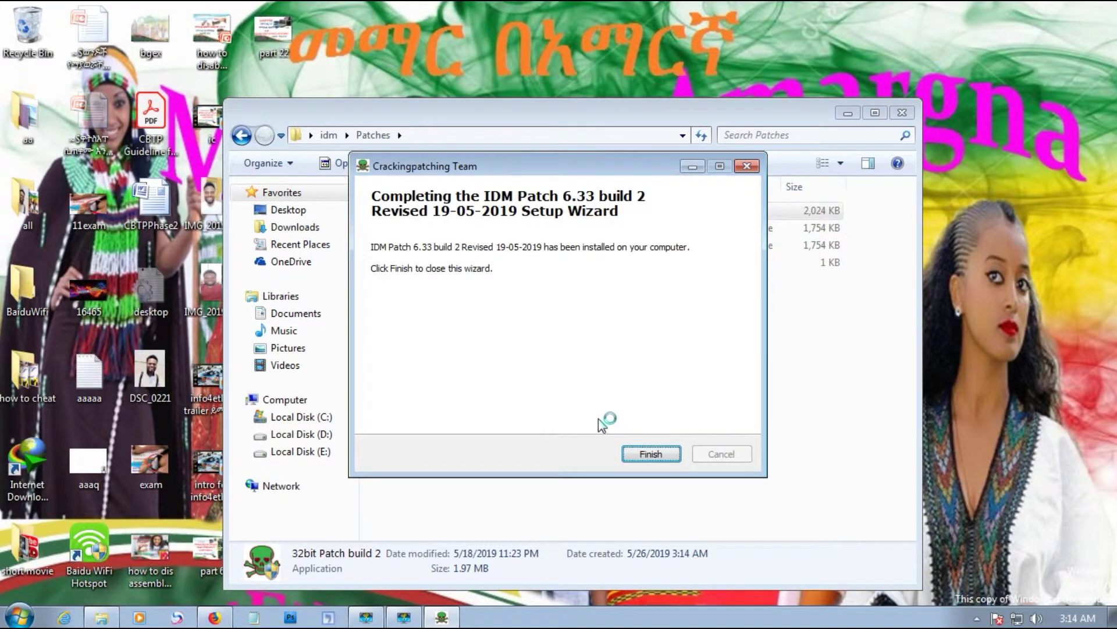
pyautogui.click(646, 454)
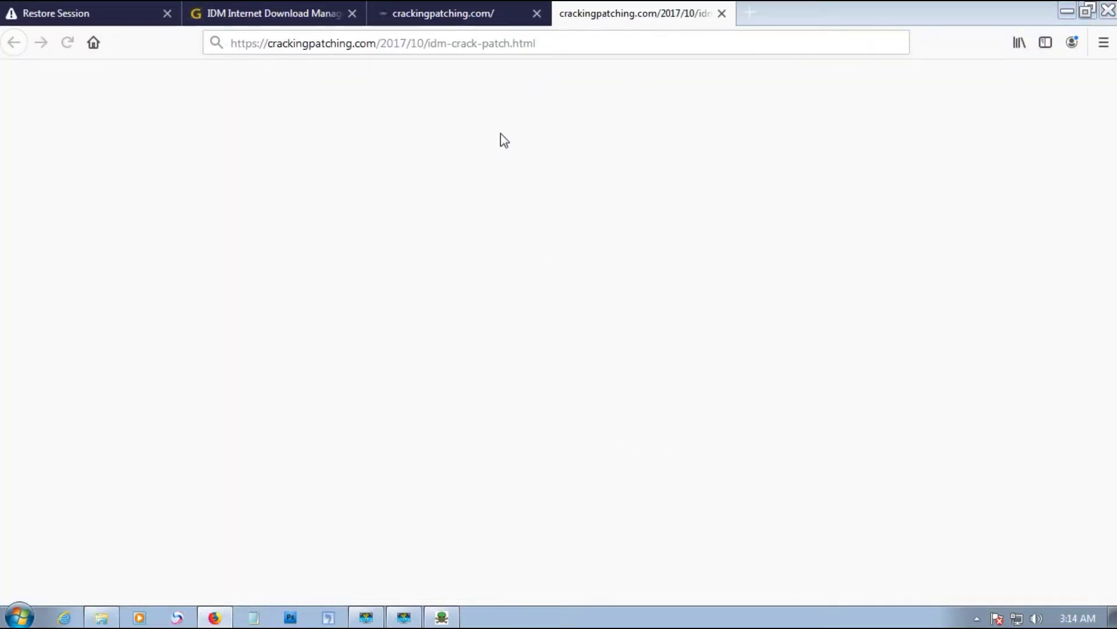
pyautogui.click(1067, 13)
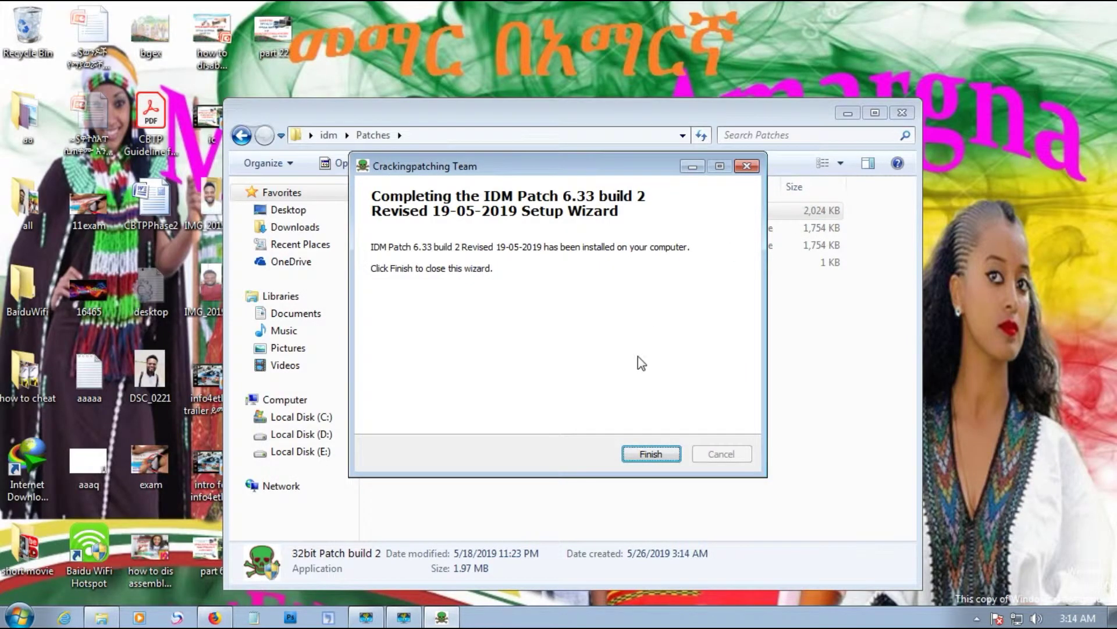
pyautogui.click(651, 454)
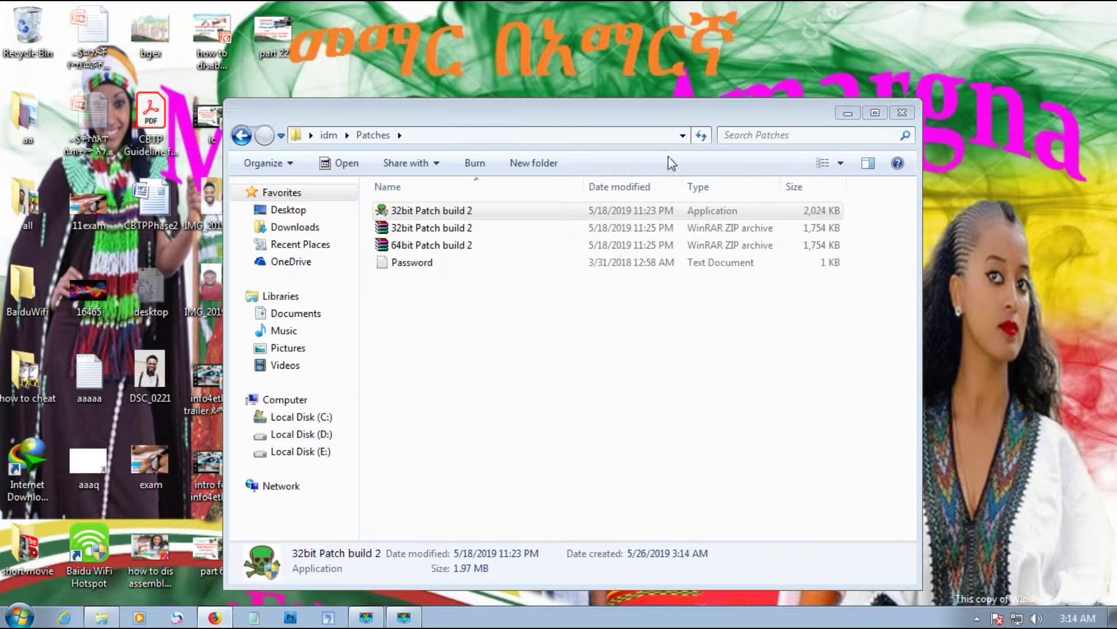
# Move the Patches window clear of the desktop icons, launch Internet Download Manager, and close the Tip of the Day
pyautogui.click(20, 617)
pyautogui.click(602, 394)
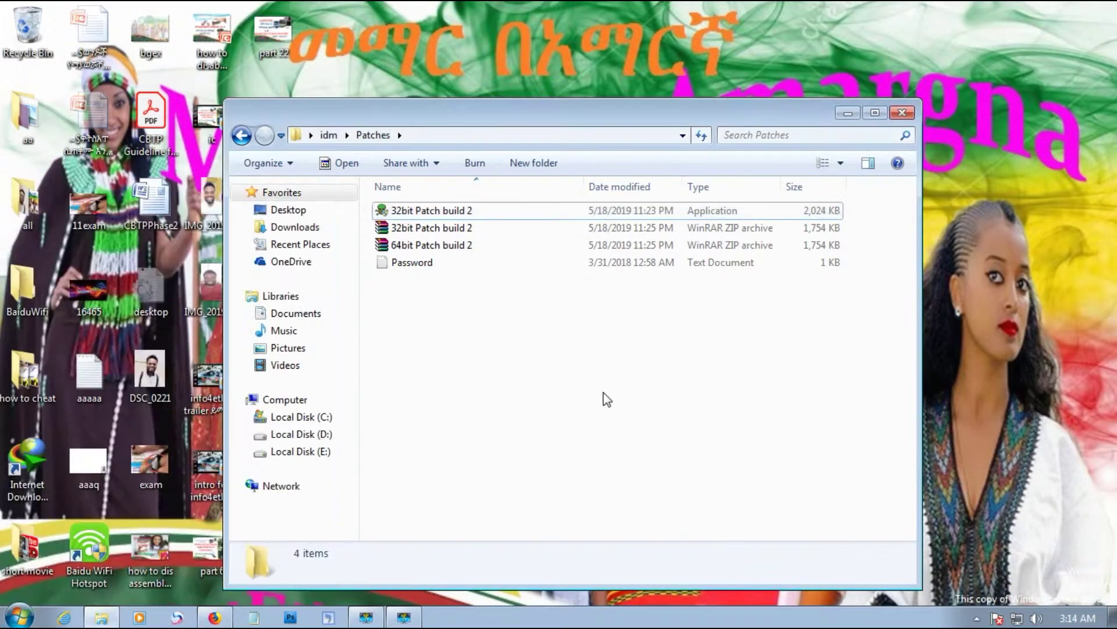
pyautogui.moveTo(626, 119); pyautogui.dragTo(706, 256)
pyautogui.moveTo(694, 219); pyautogui.dragTo(691, 111)
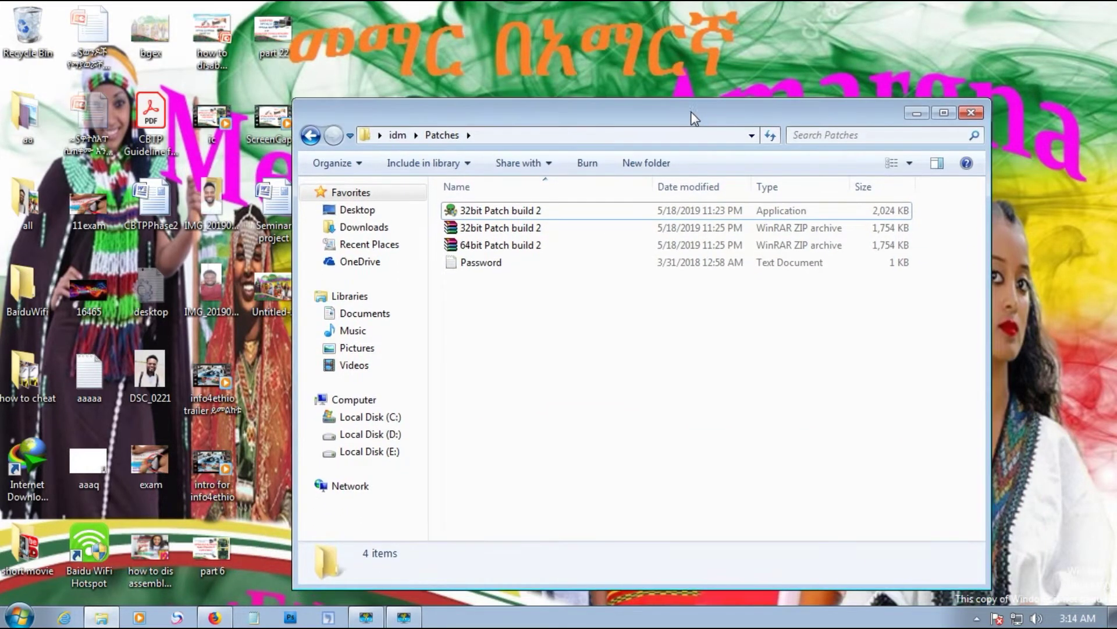
pyautogui.click(37, 456)
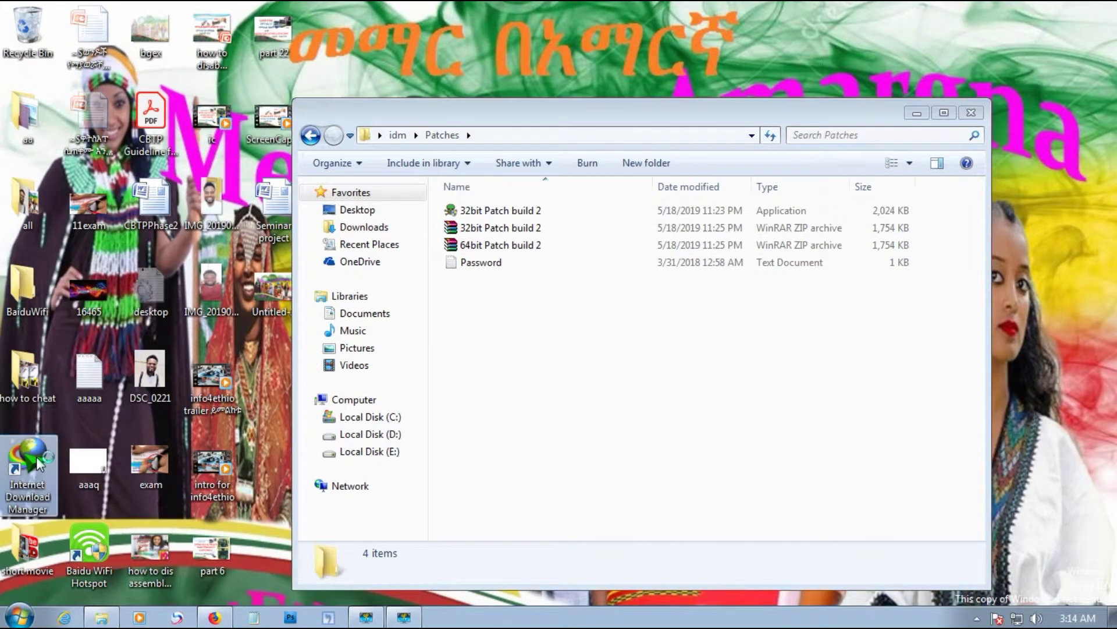
pyautogui.doubleClick(36, 457)
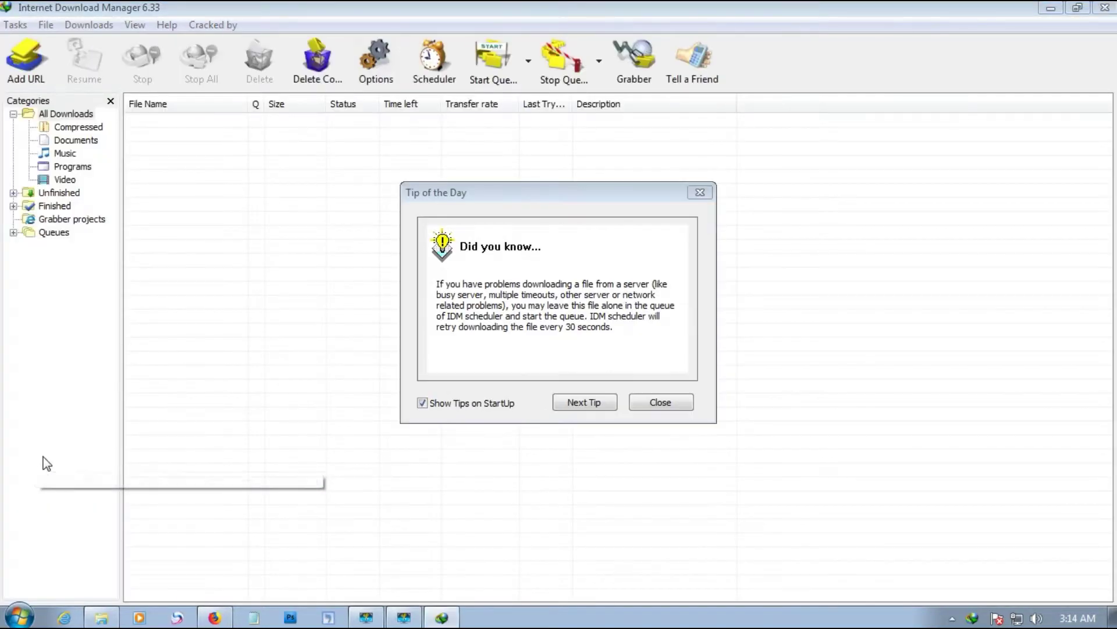
pyautogui.click(674, 406)
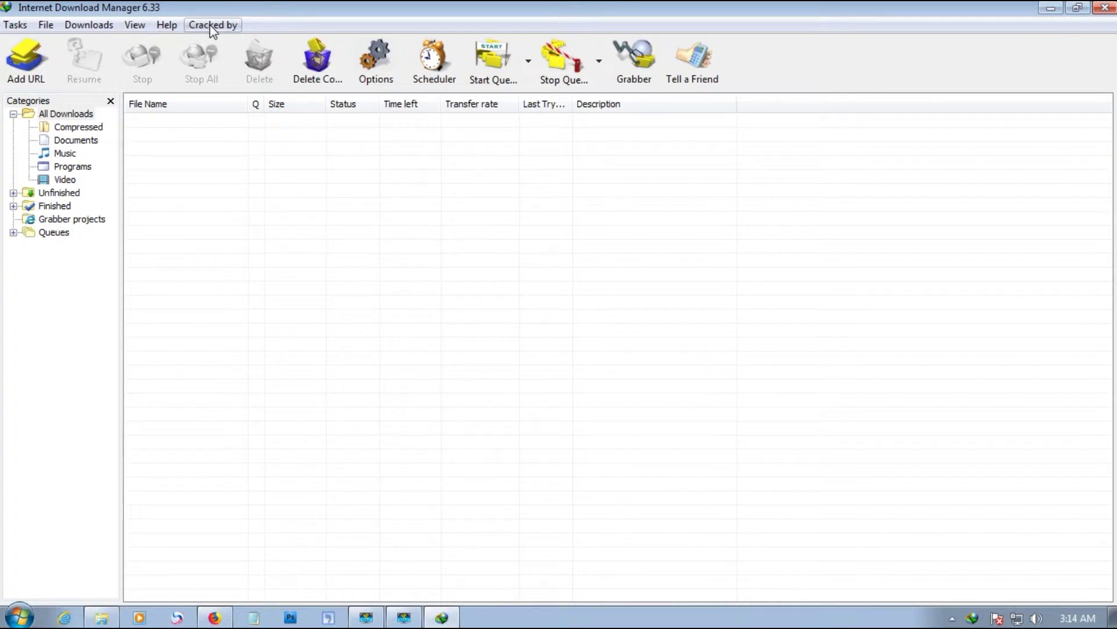
# View the version and license details in the About Internet Download Manager dialog, and close it
pyautogui.click(166, 24)
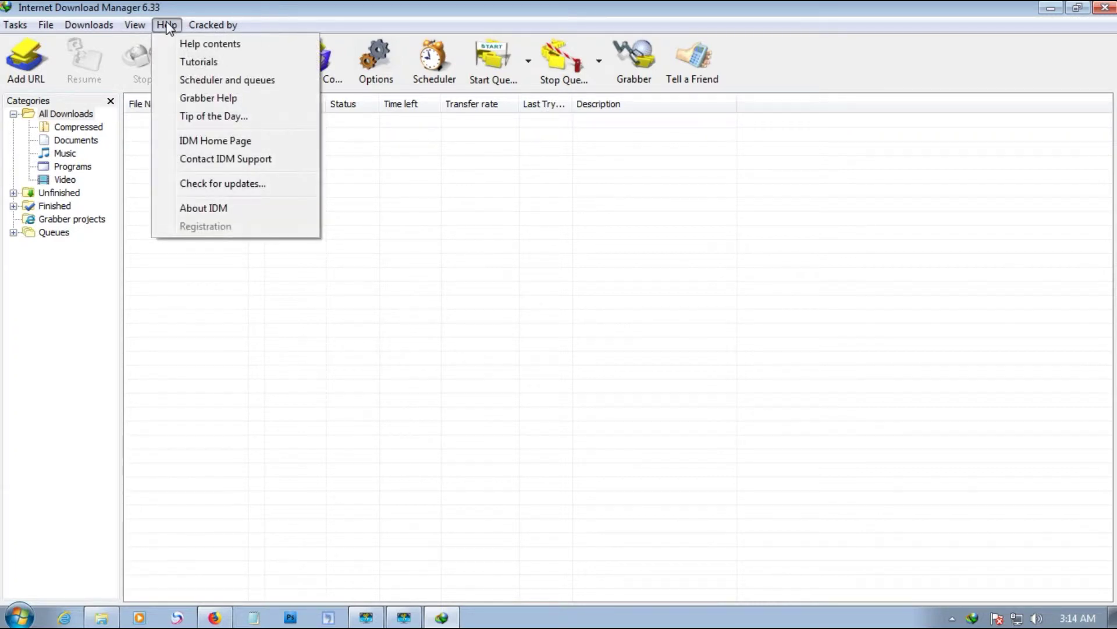
pyautogui.click(229, 209)
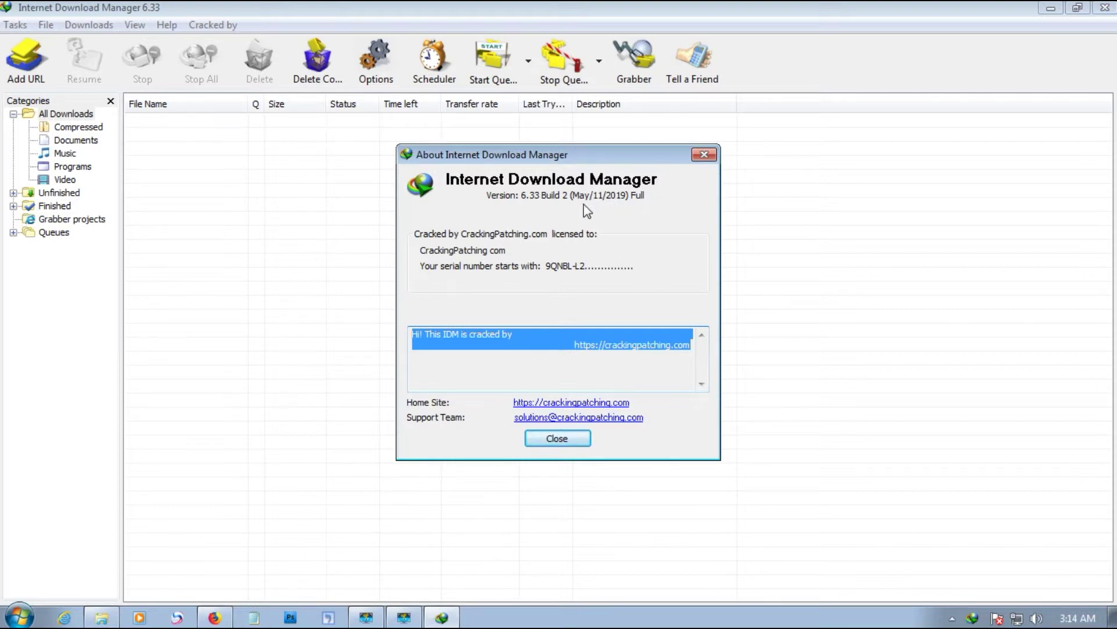
pyautogui.click(435, 351)
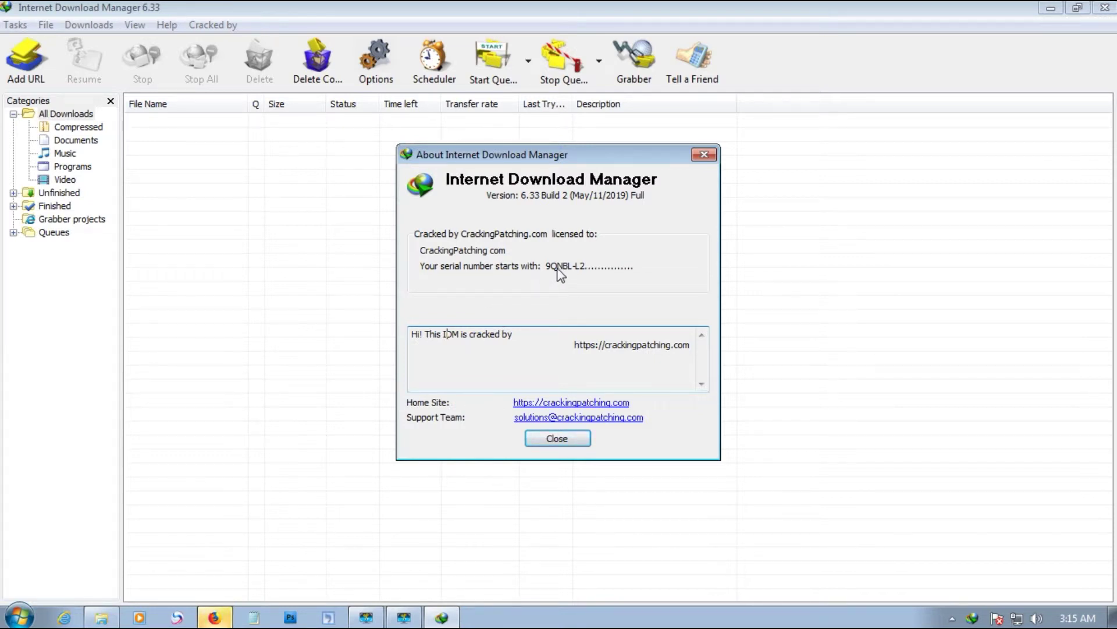
pyautogui.click(565, 442)
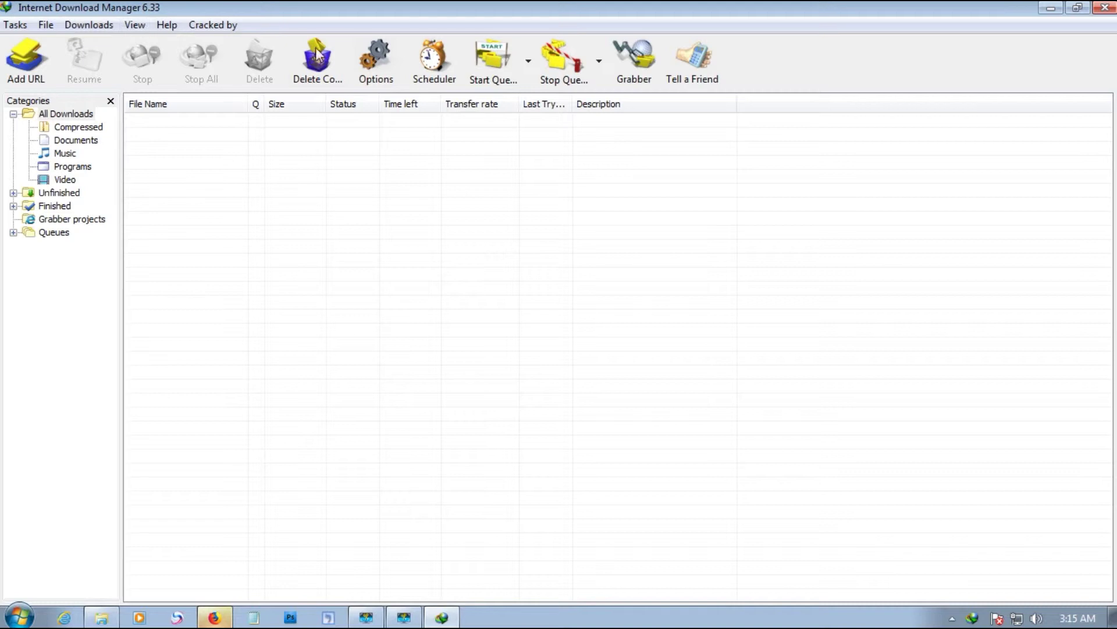
# Try the system-settings and automatic-script modes in the Proxy / Socks configuration, and close the configuration without saving
pyautogui.click(379, 58)
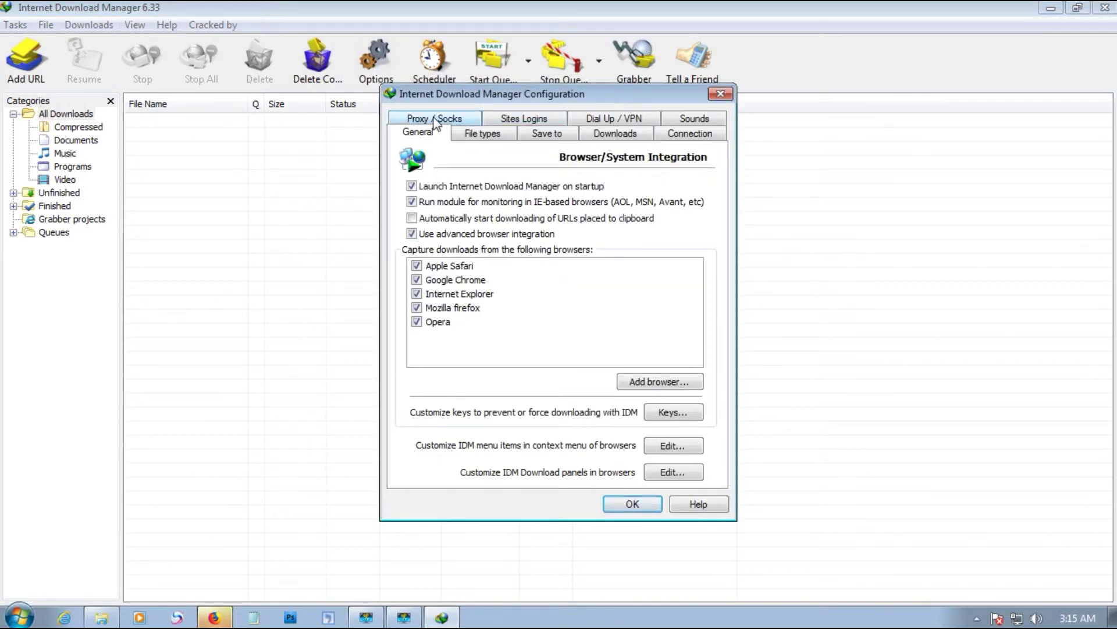
pyautogui.click(720, 93)
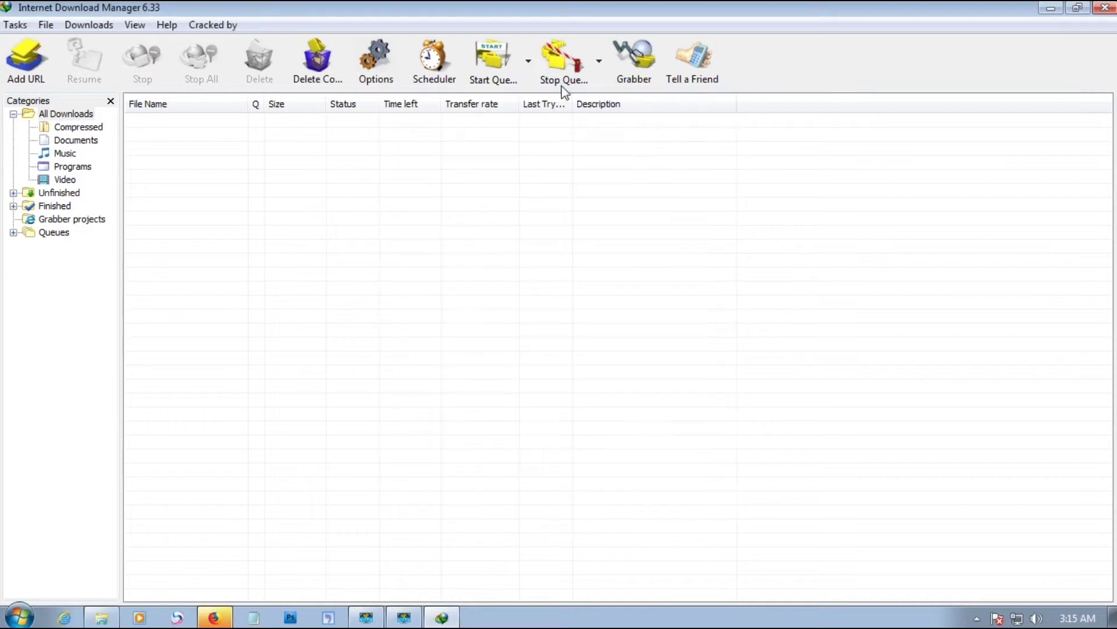
pyautogui.click(375, 58)
pyautogui.click(434, 119)
pyautogui.doubleClick(533, 334)
pyautogui.press('BackSpace')
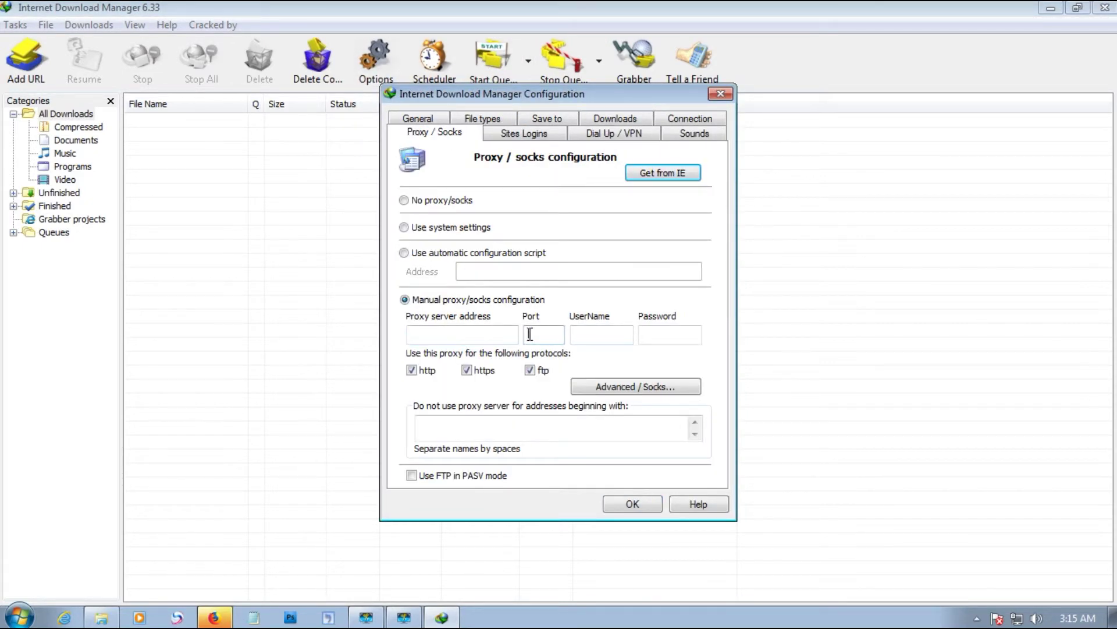
pyautogui.click(404, 201)
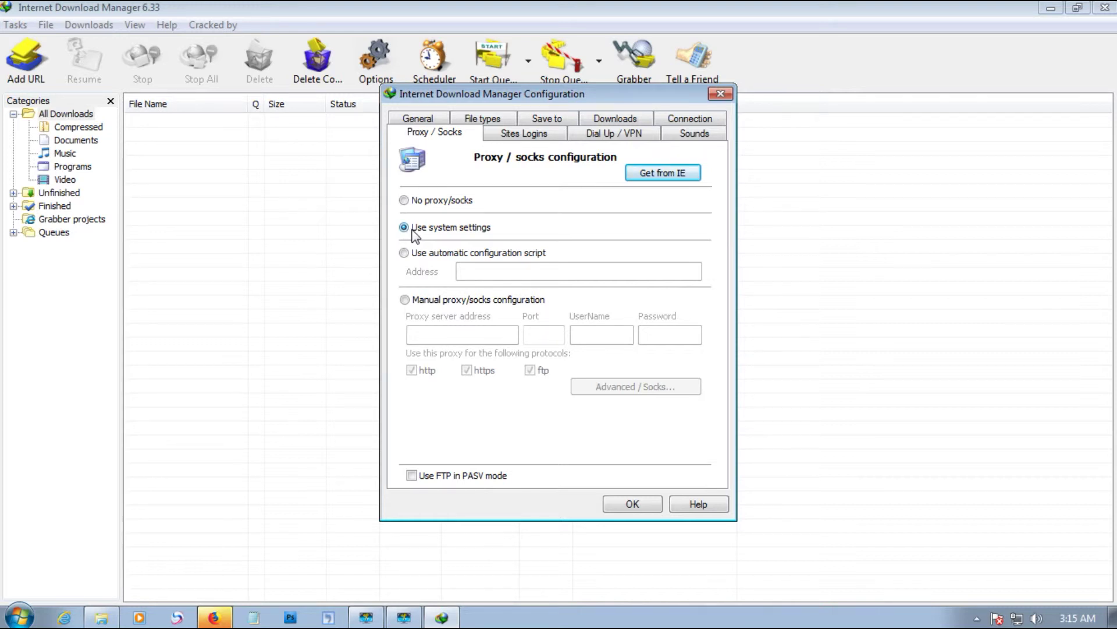
pyautogui.click(402, 255)
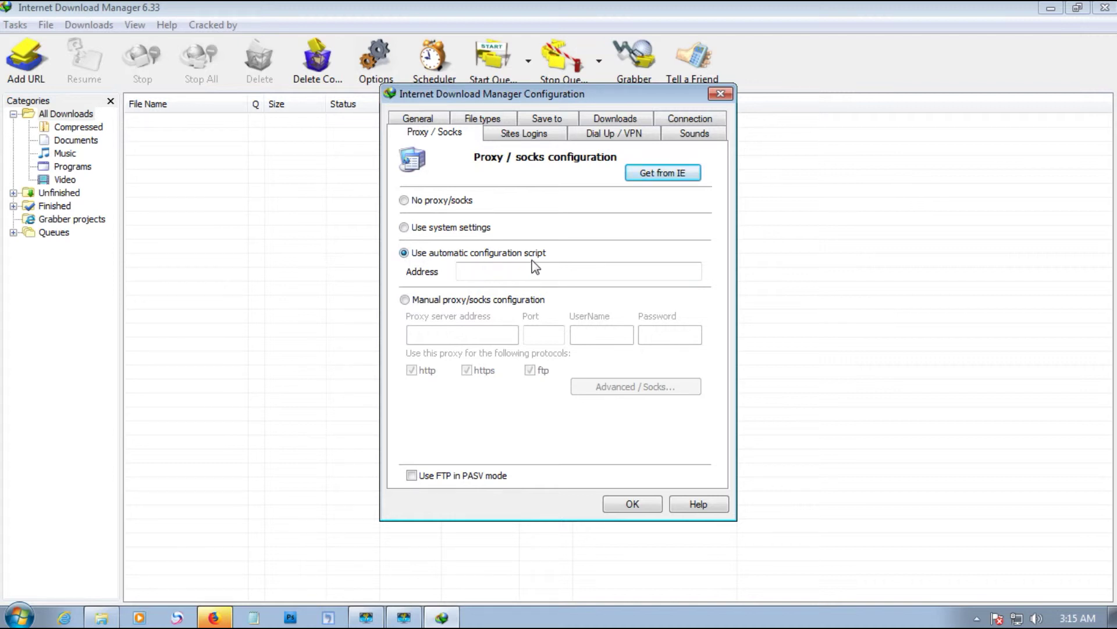
pyautogui.click(500, 274)
pyautogui.click(722, 94)
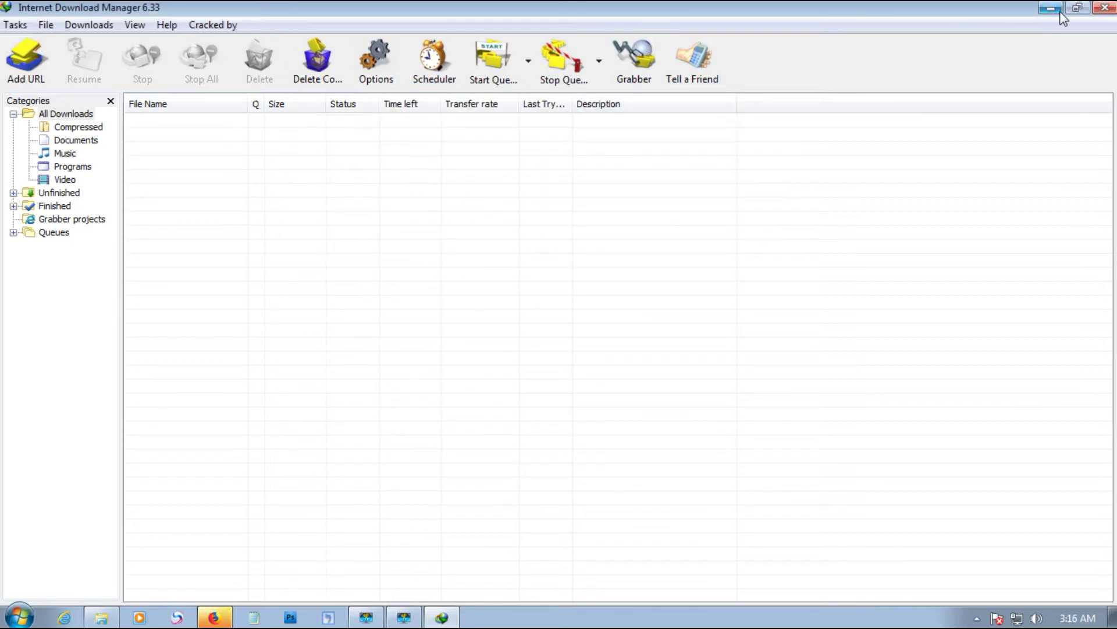
# Close Internet Download Manager and the Patches folder window, and move the Internet Download Manager shortcut beside the idm folder
pyautogui.click(1101, 10)
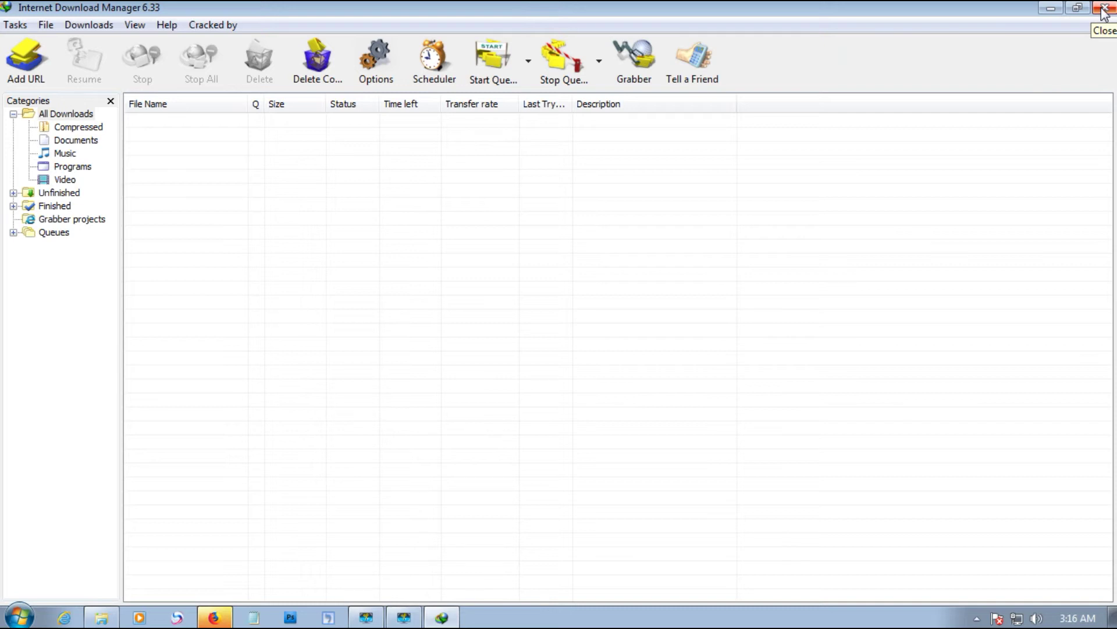
pyautogui.click(967, 114)
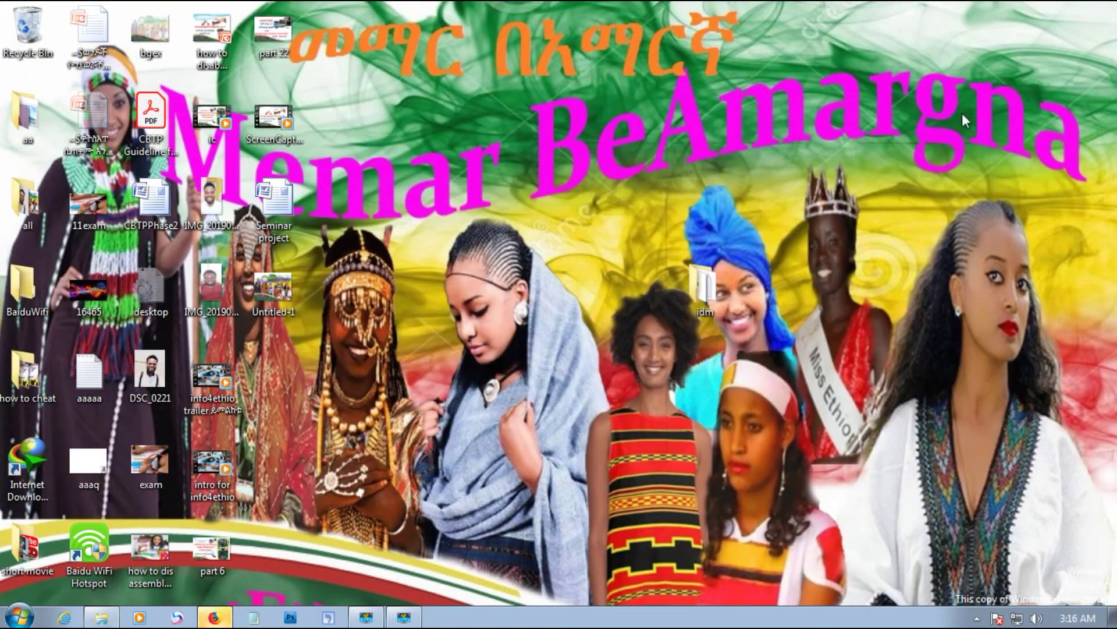
pyautogui.moveTo(33, 458); pyautogui.dragTo(646, 269)
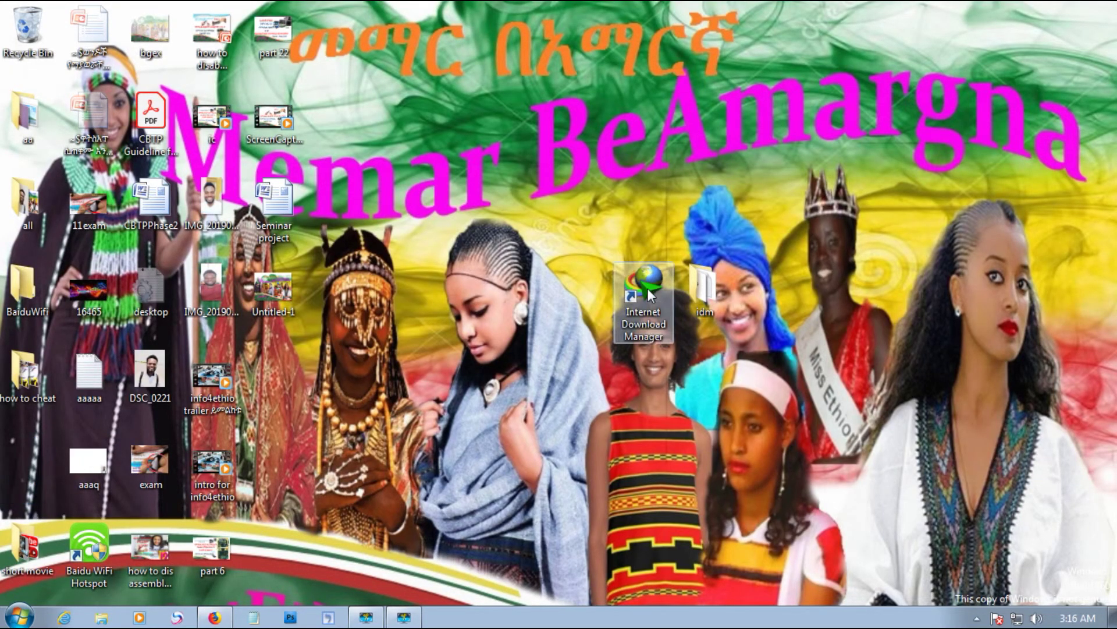